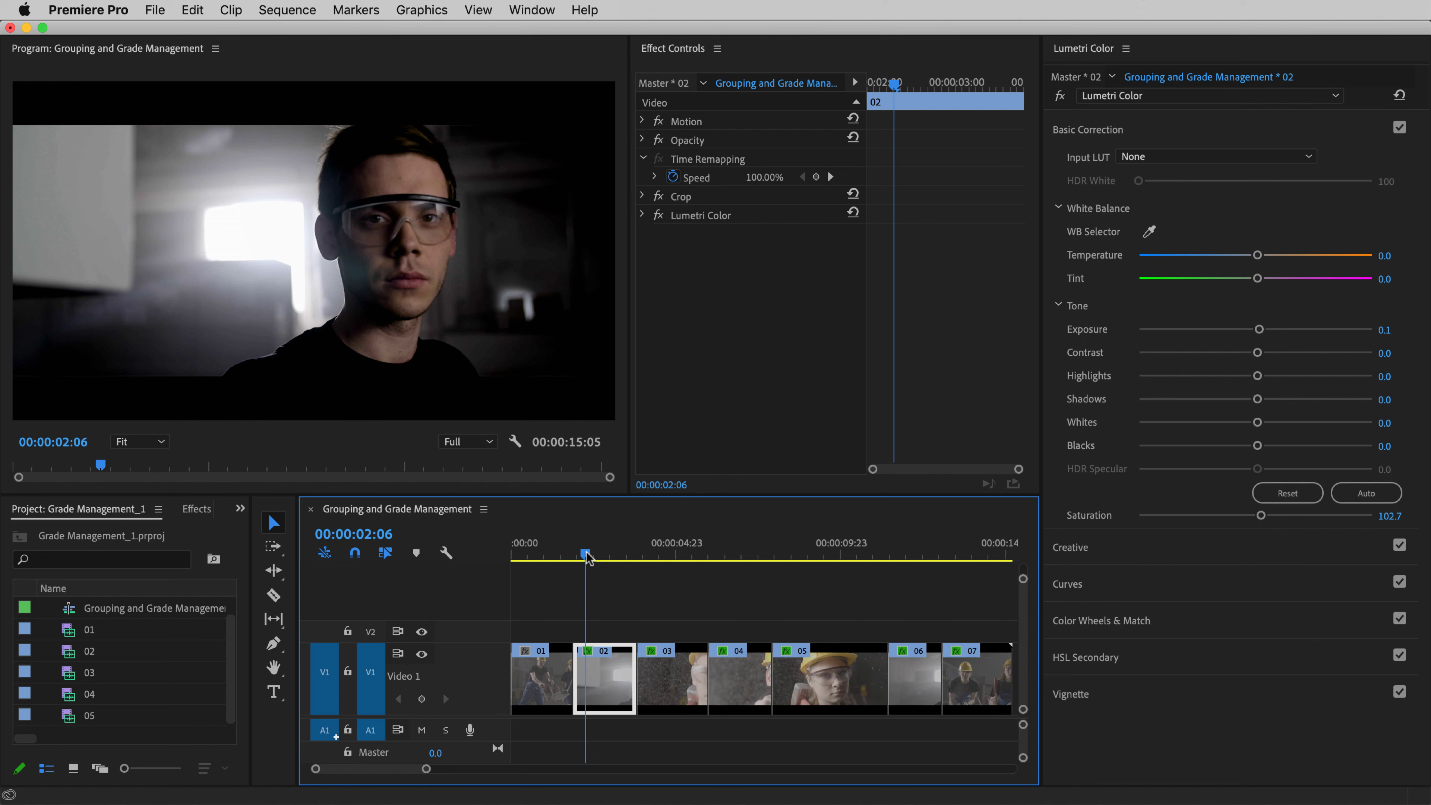
Copy clip 02's attributes and paste Motion, Opacity, Time Remapping and Lumetri Color onto clip 06, leaving out Crop.
{"action": "key", "text": "super+c"}
{"action": "left_click", "coordinate": [901, 558]}
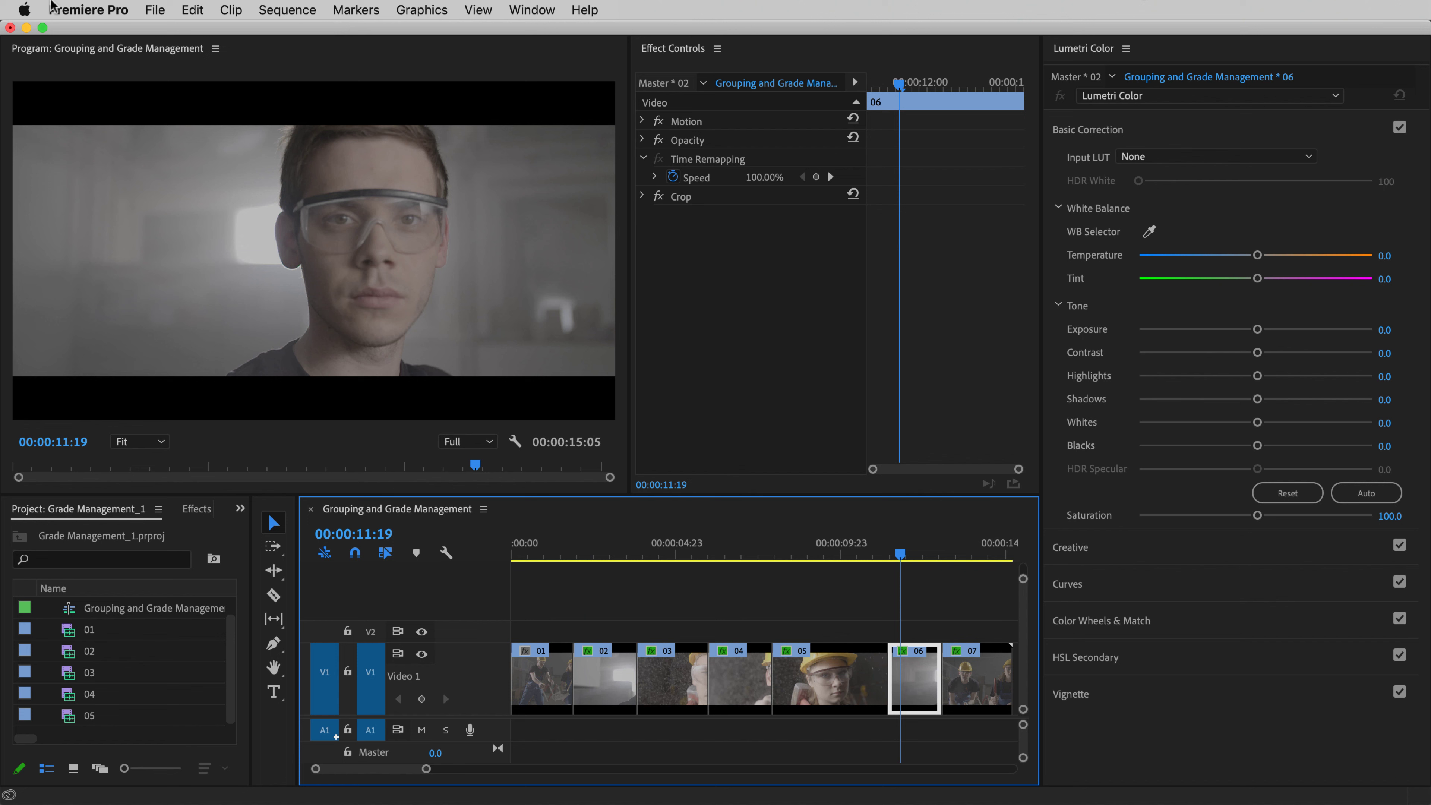
{"action": "left_click", "coordinate": [192, 9]}
{"action": "left_click", "coordinate": [260, 146]}
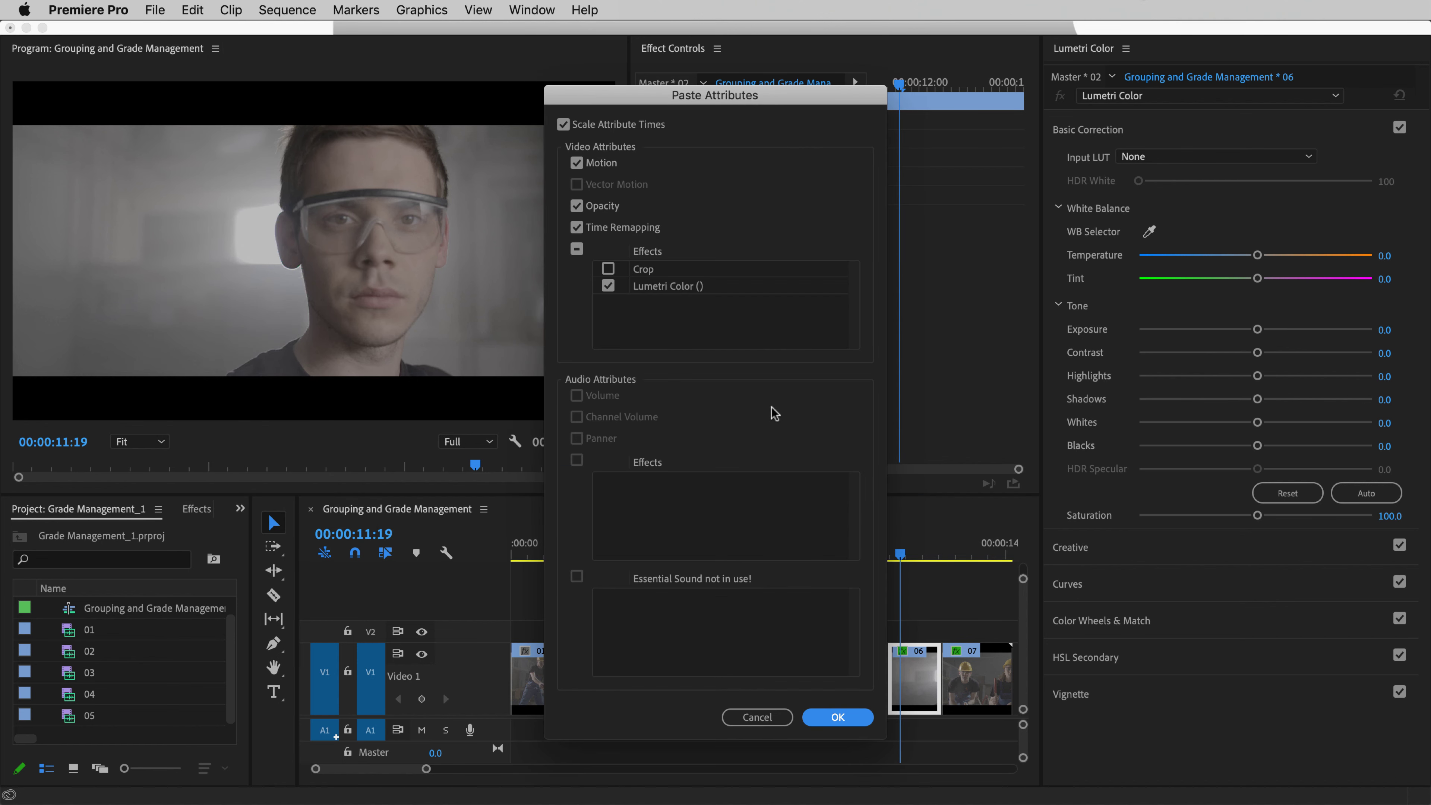
{"action": "left_click", "coordinate": [845, 721]}
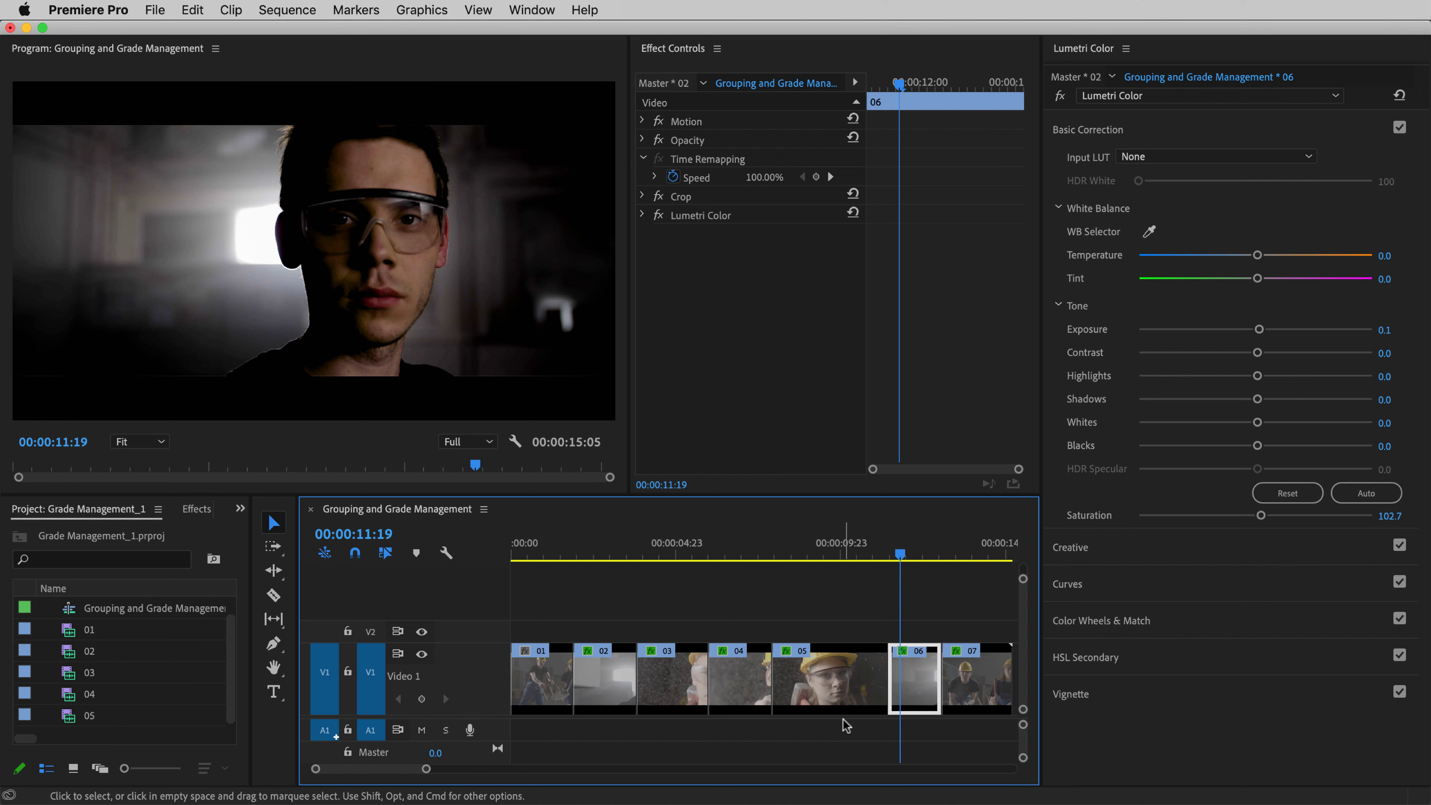
Set clip 06's Lumetri saturation to 0 and compare it with clip 02.
{"action": "left_click_drag", "start_coordinate": [1233, 516], "coordinate": [1082, 525]}
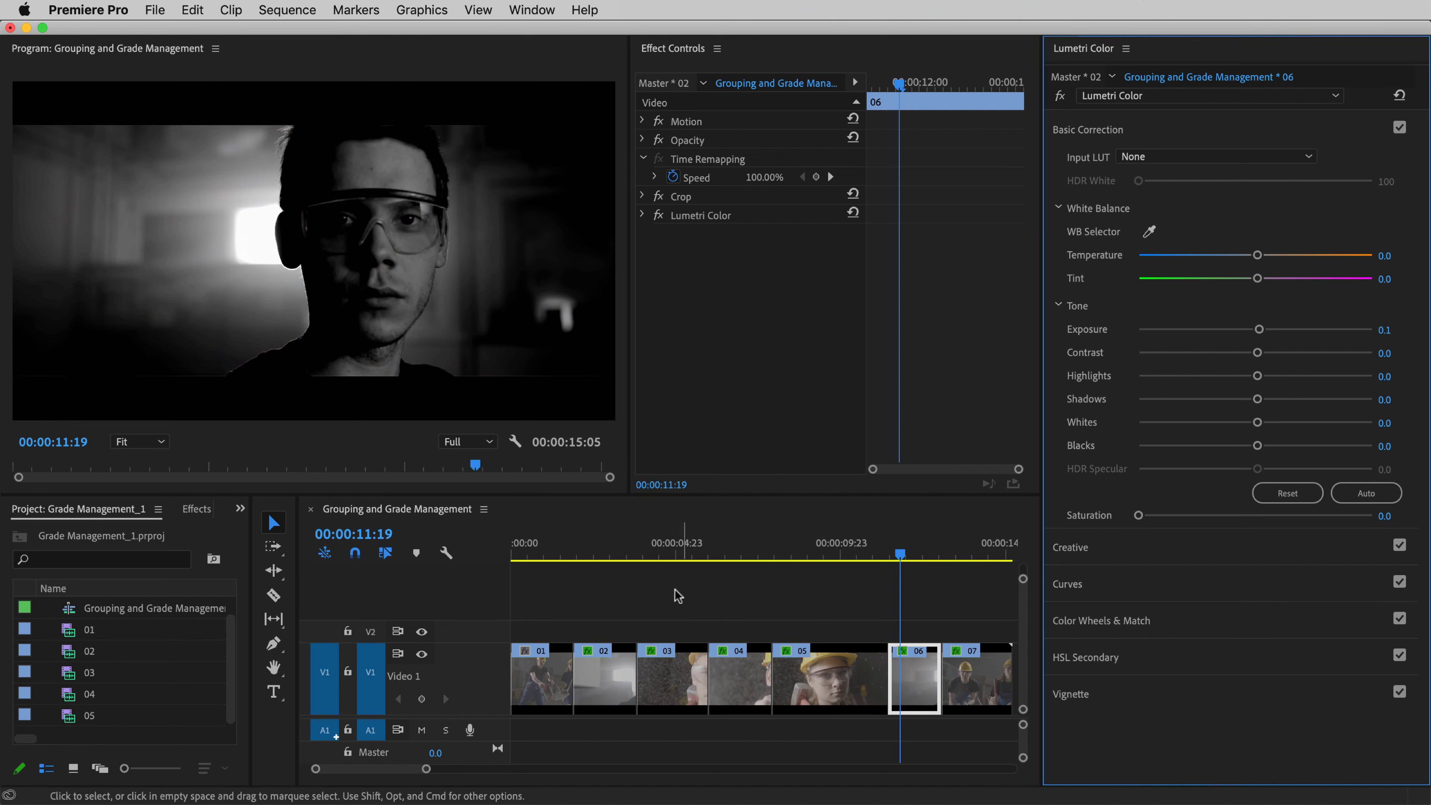
{"action": "left_click", "coordinate": [587, 559]}
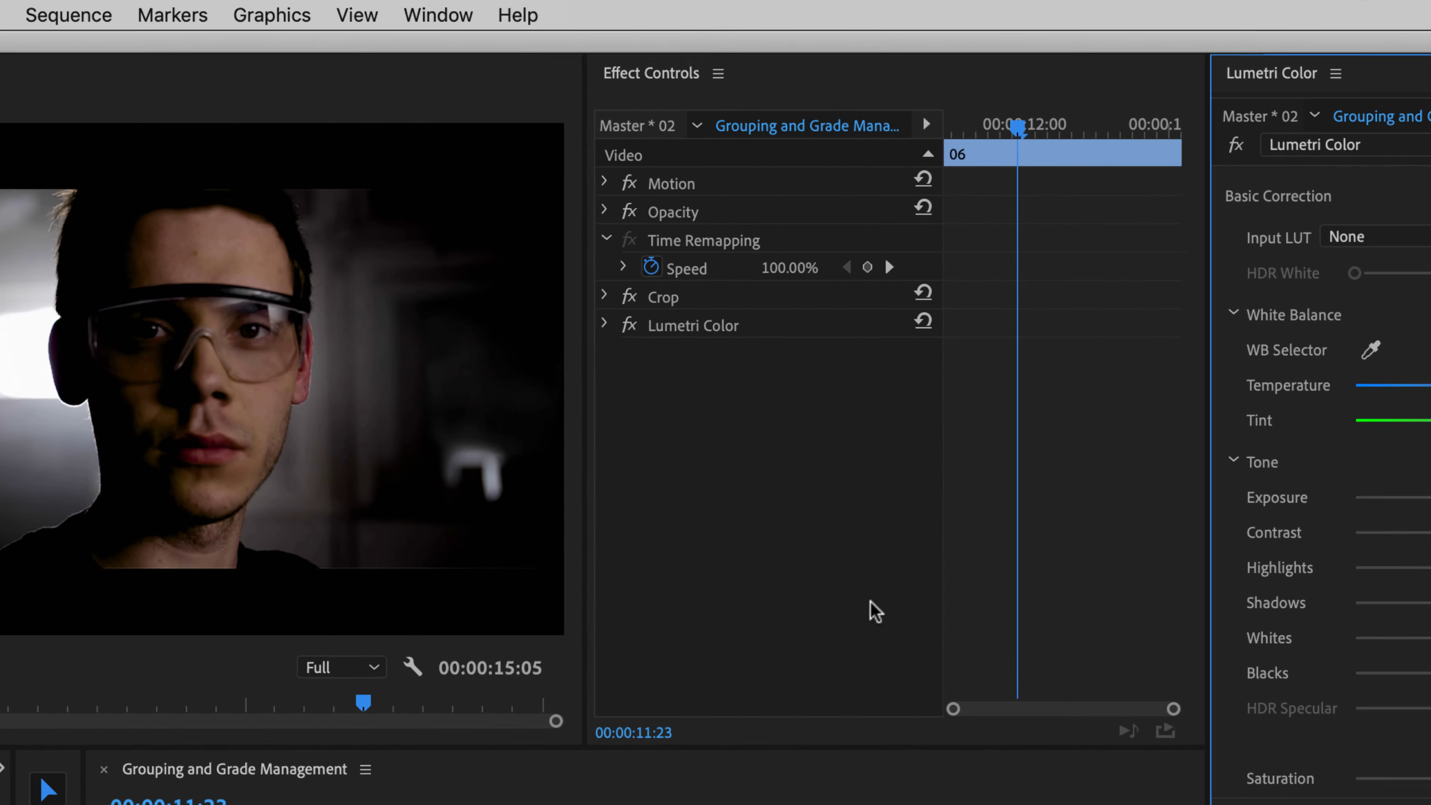
Cut the Lumetri Color effect from timeline clip 06 and paste it onto its master clip 02.
{"action": "left_click", "coordinate": [730, 351]}
{"action": "key", "text": "super+x"}
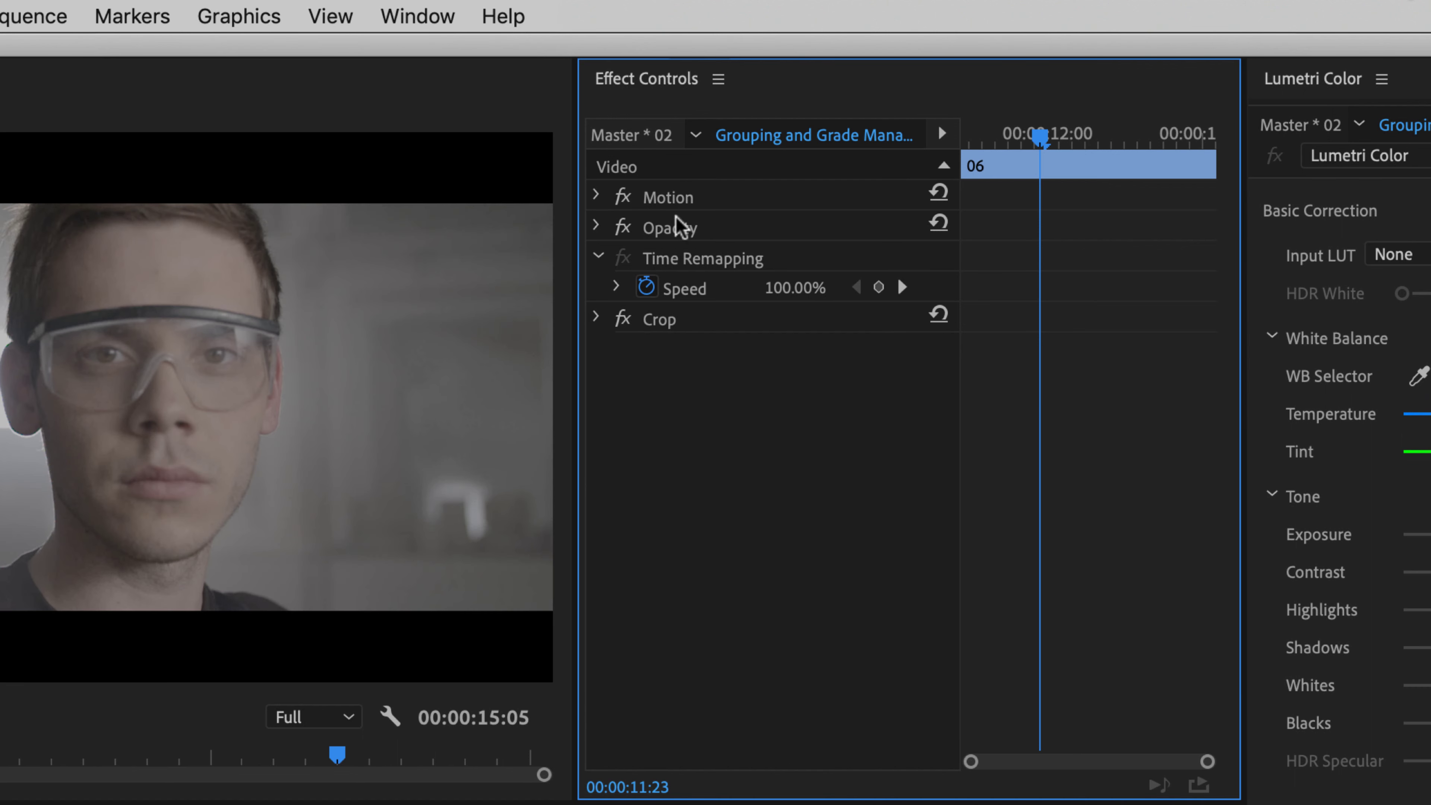
{"action": "left_click", "coordinate": [640, 134]}
{"action": "key", "text": "super+v"}
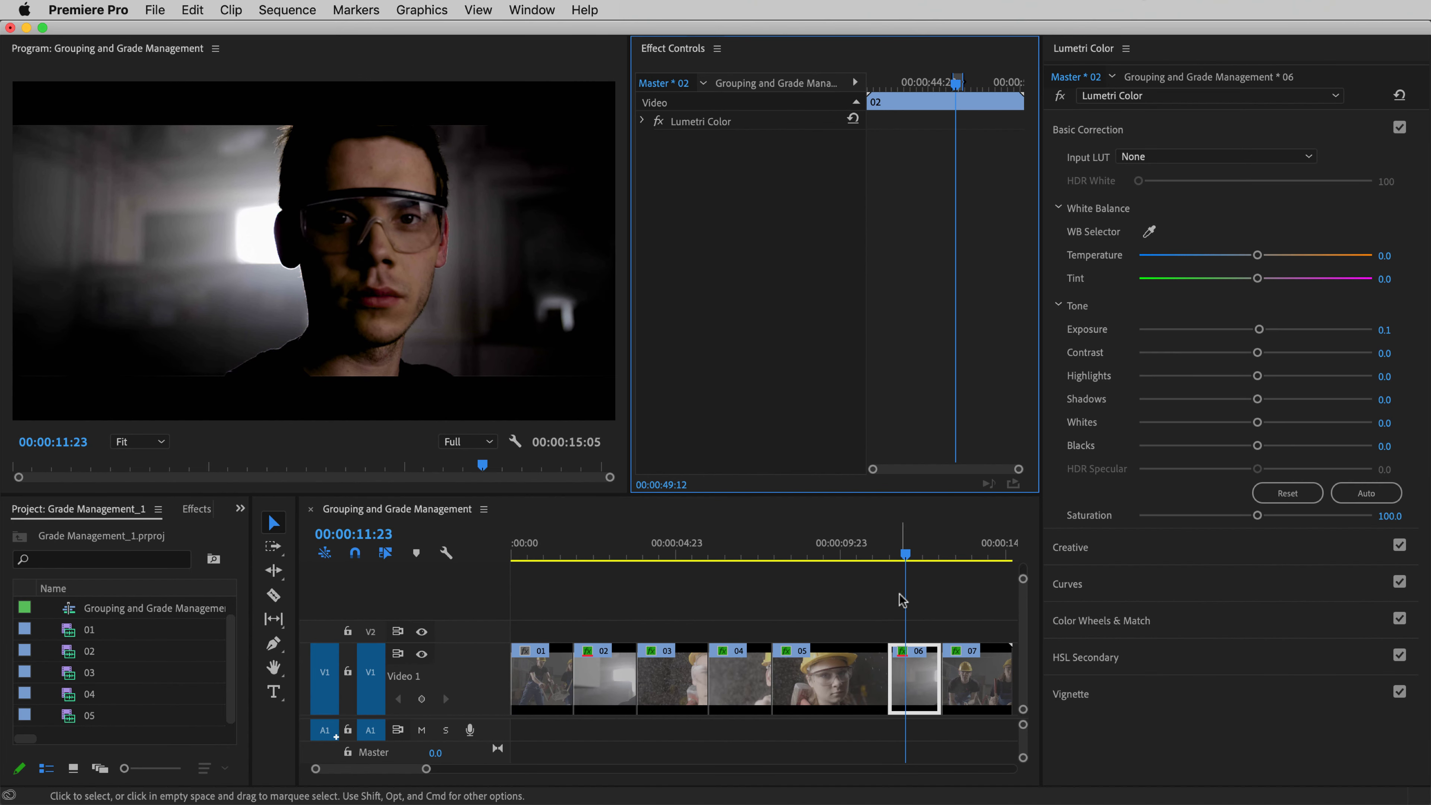
Delete the clip-level Lumetri Color effect from clip 02 in the timeline.
{"action": "left_click", "coordinate": [591, 554]}
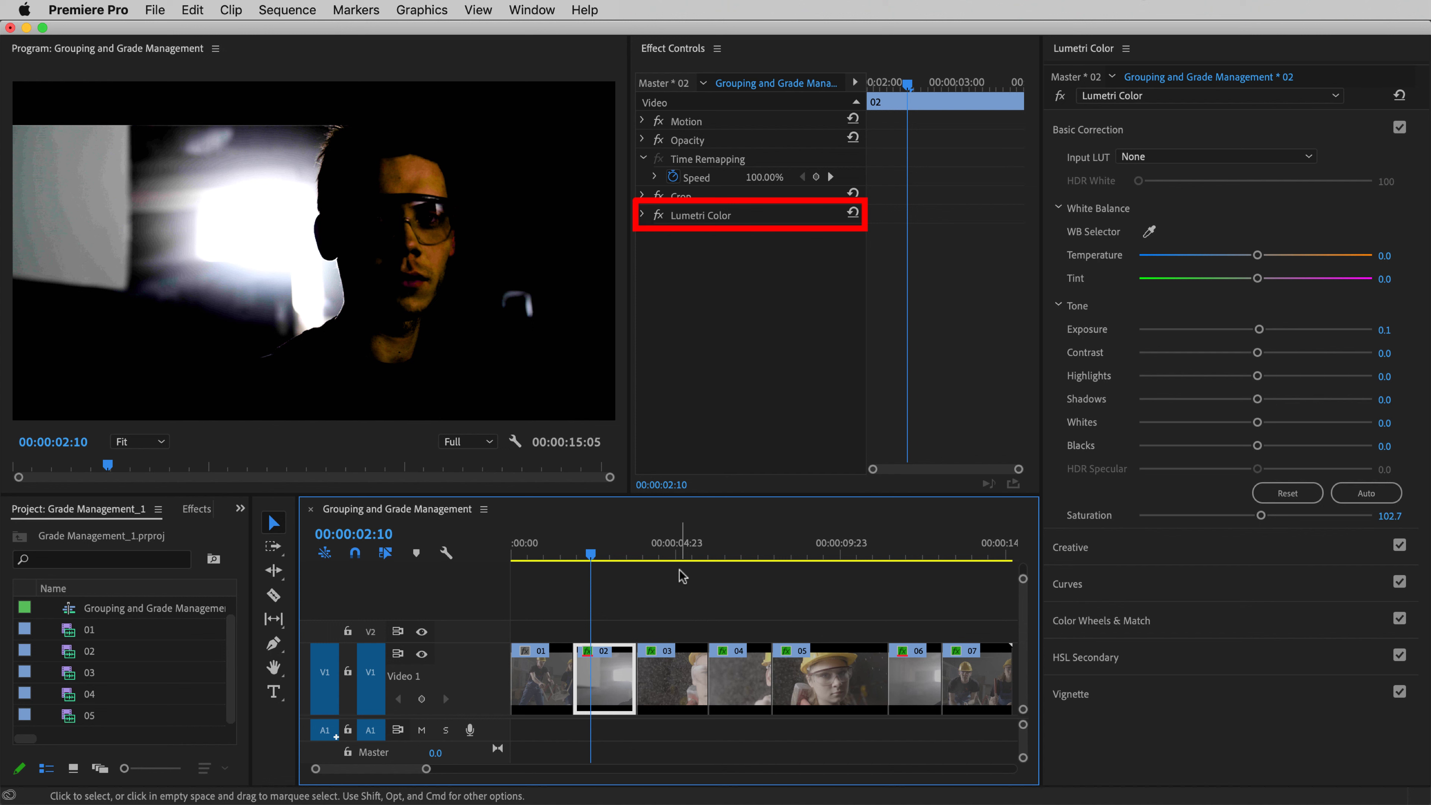
{"action": "left_click", "coordinate": [716, 217]}
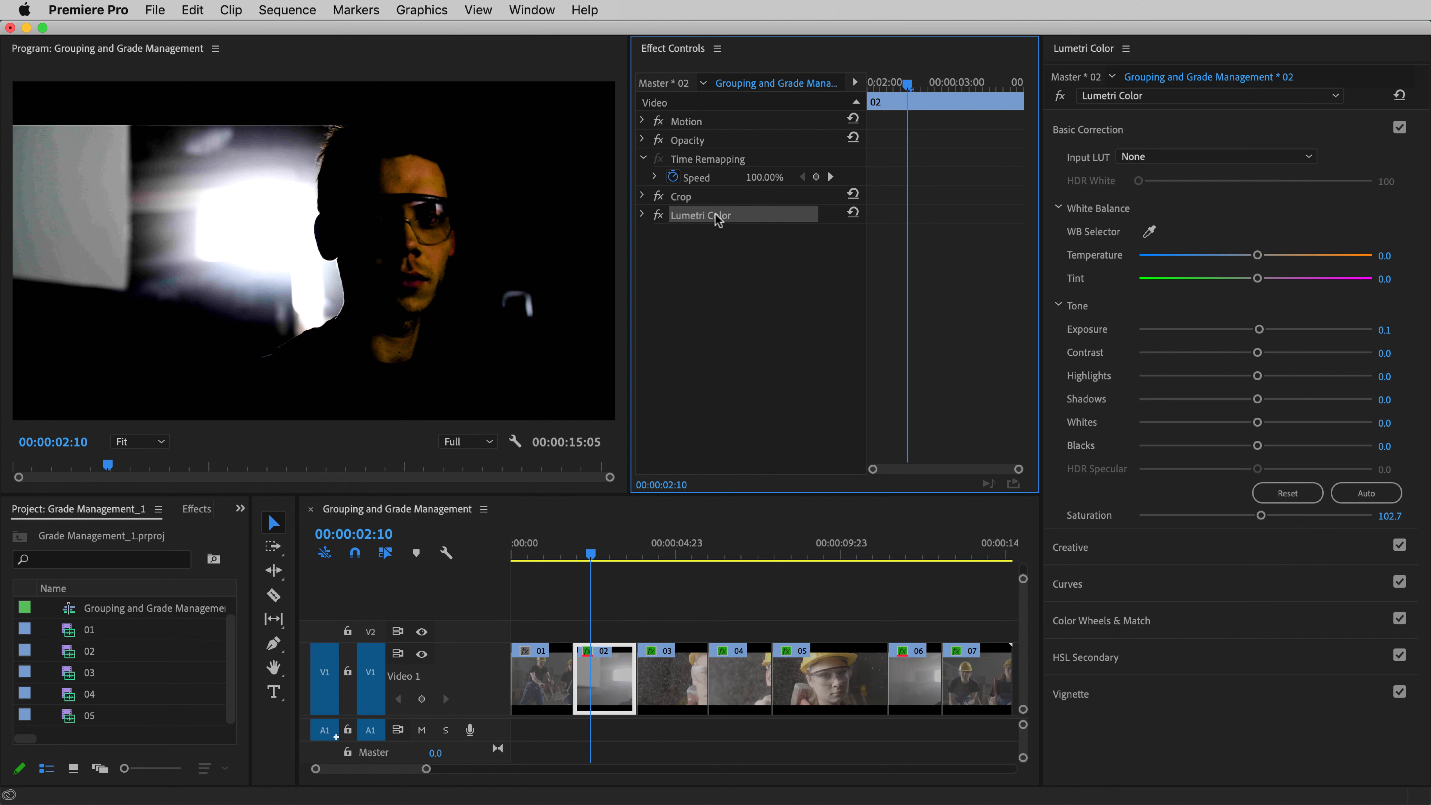
{"action": "key", "text": "Delete"}
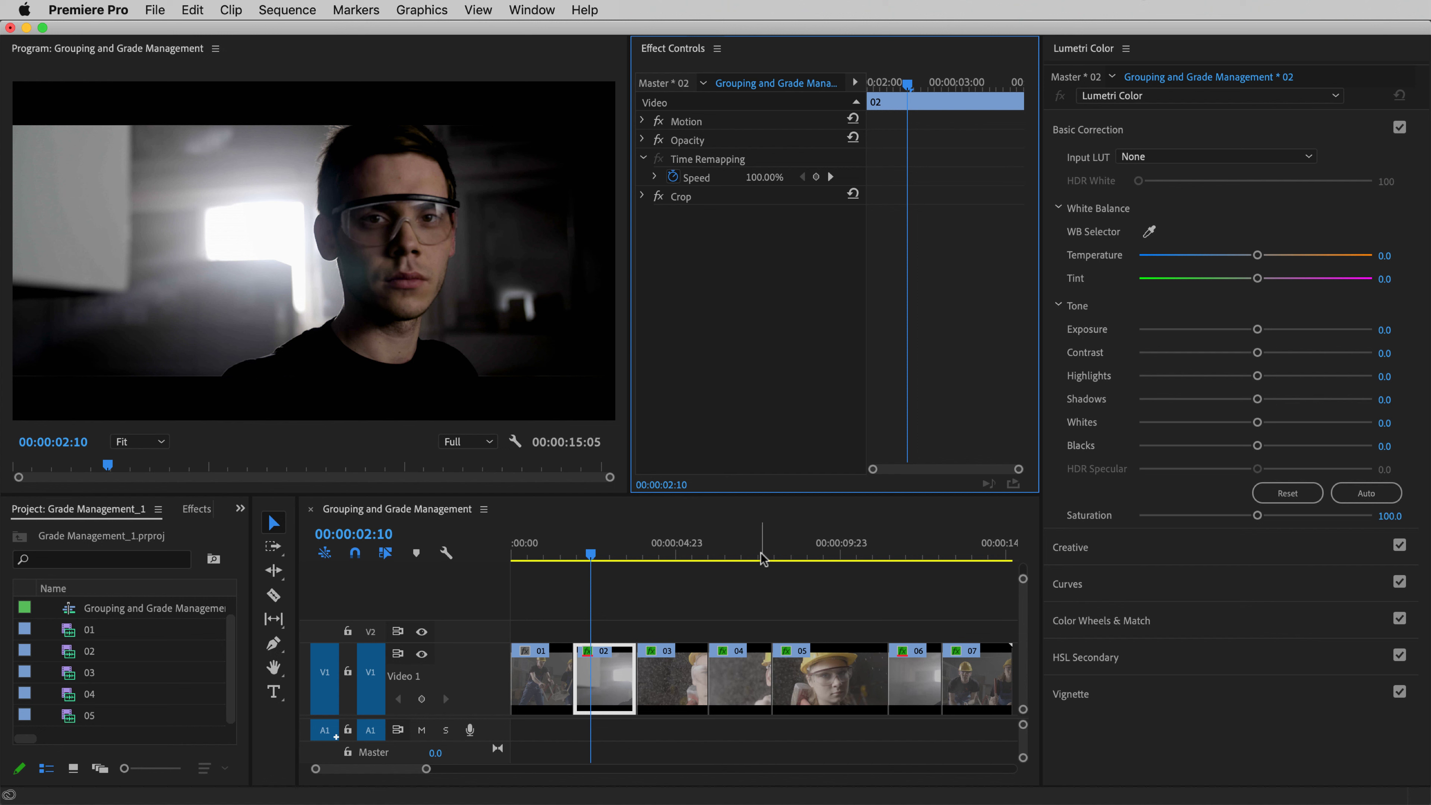
Set Blacks to about 89.3 in master clip 02's Lumetri Color and check the grade on clip 06.
{"action": "left_click", "coordinate": [664, 83]}
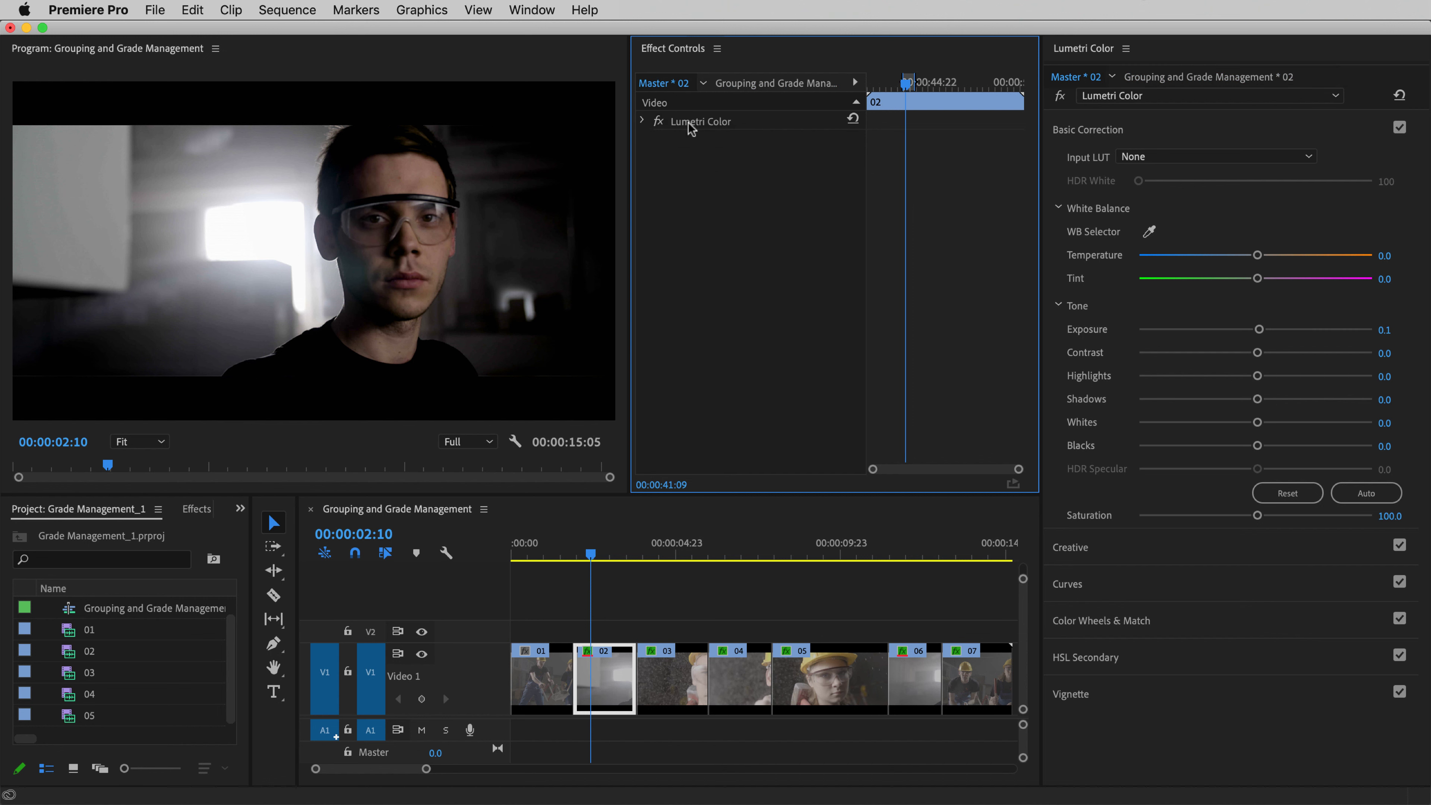
{"action": "left_click_drag", "start_coordinate": [1289, 445], "coordinate": [1360, 449]}
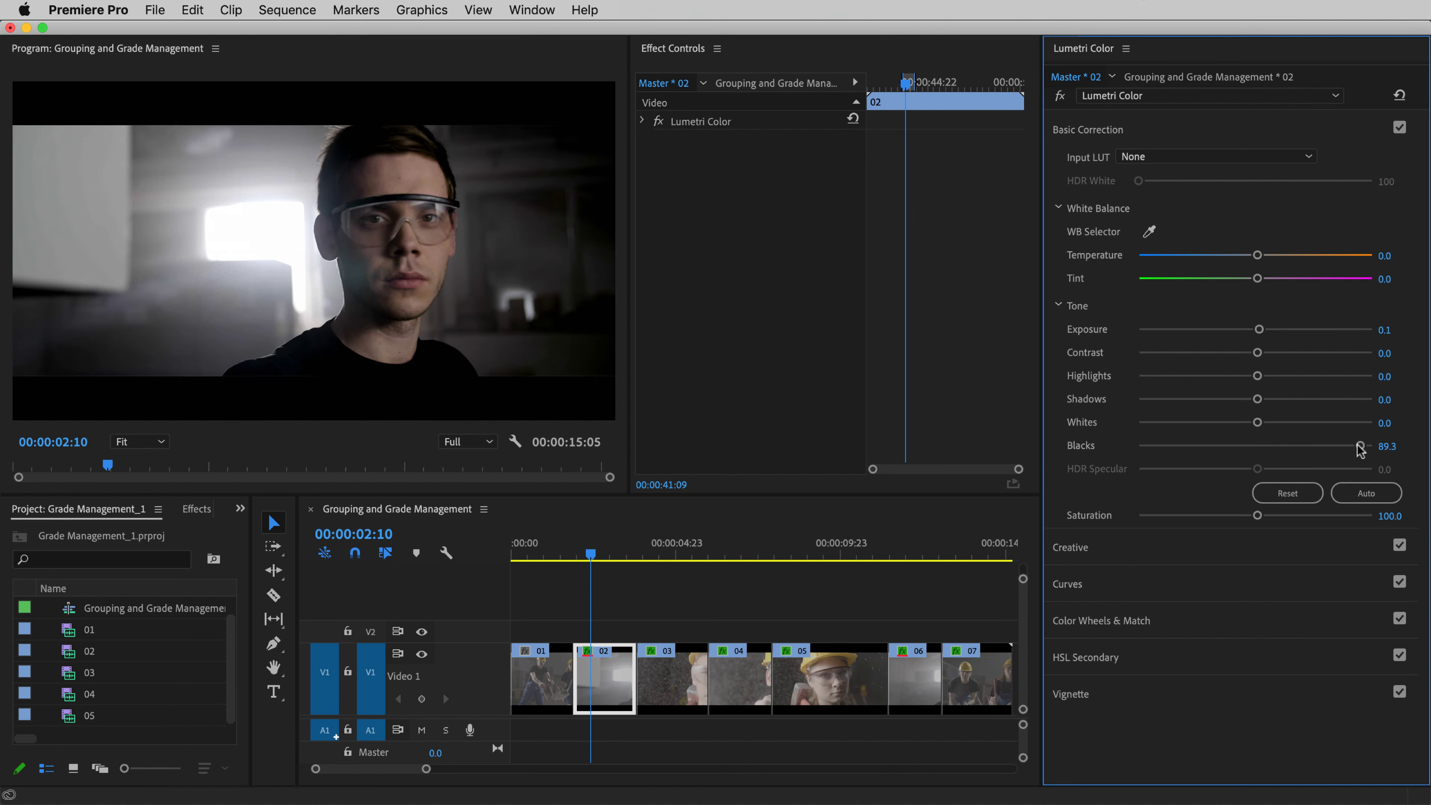
{"action": "left_click", "coordinate": [900, 558]}
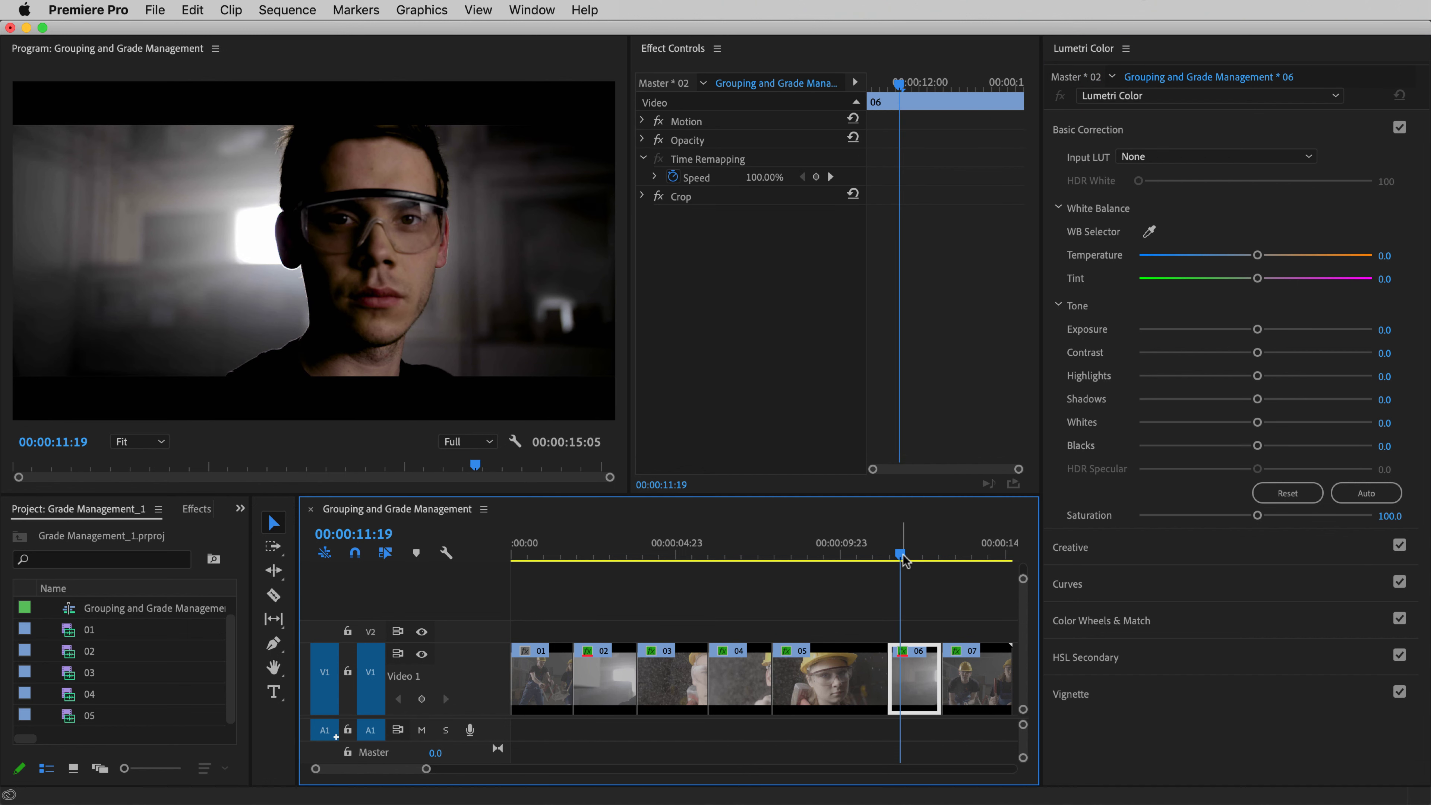
Toggle each of clip 07's three Lumetri Color effects off and on to compare their contributions.
{"action": "key", "text": "Down"}
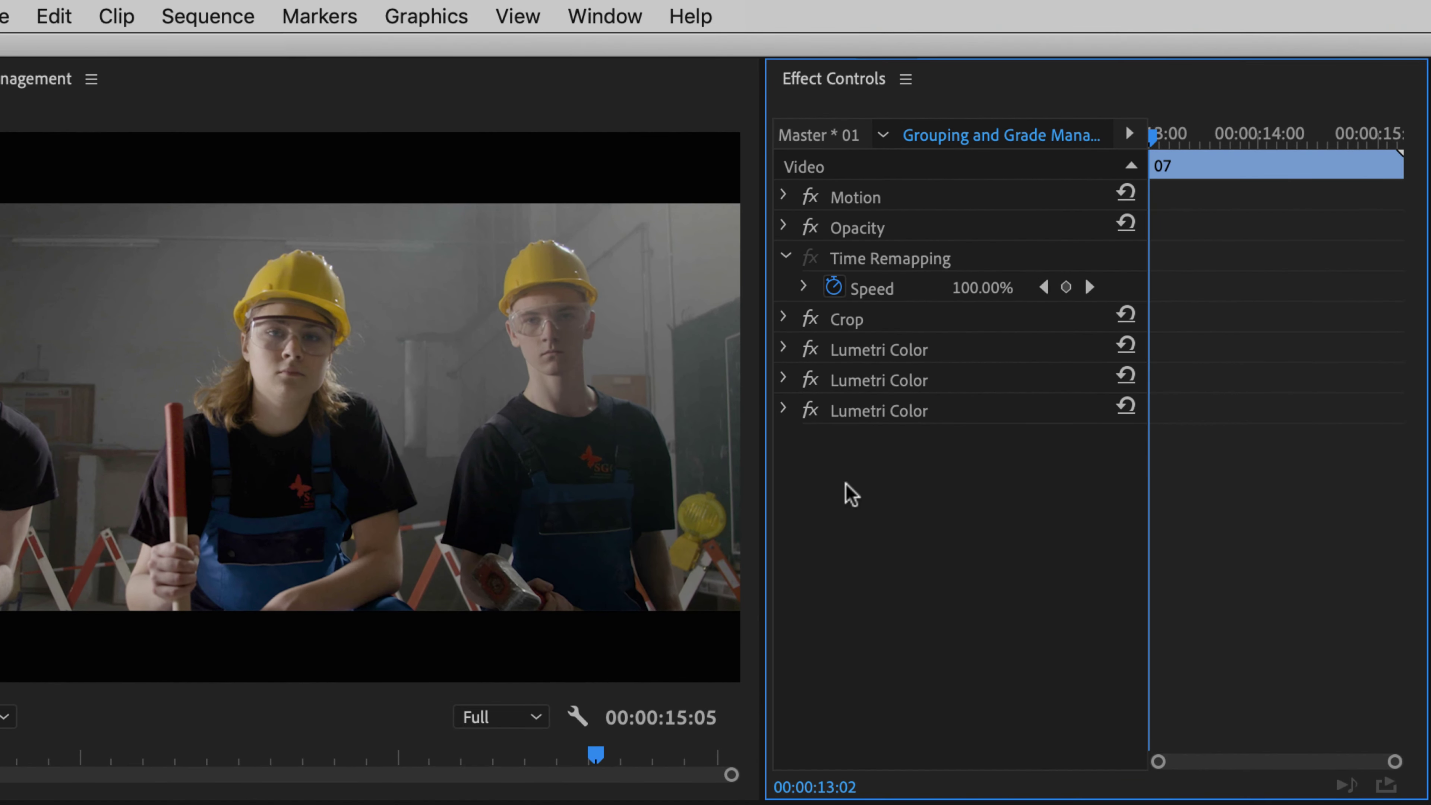
{"action": "left_click", "coordinate": [810, 350]}
{"action": "left_click", "coordinate": [811, 349]}
{"action": "left_click", "coordinate": [811, 376]}
{"action": "left_click", "coordinate": [812, 378]}
{"action": "left_click", "coordinate": [809, 410]}
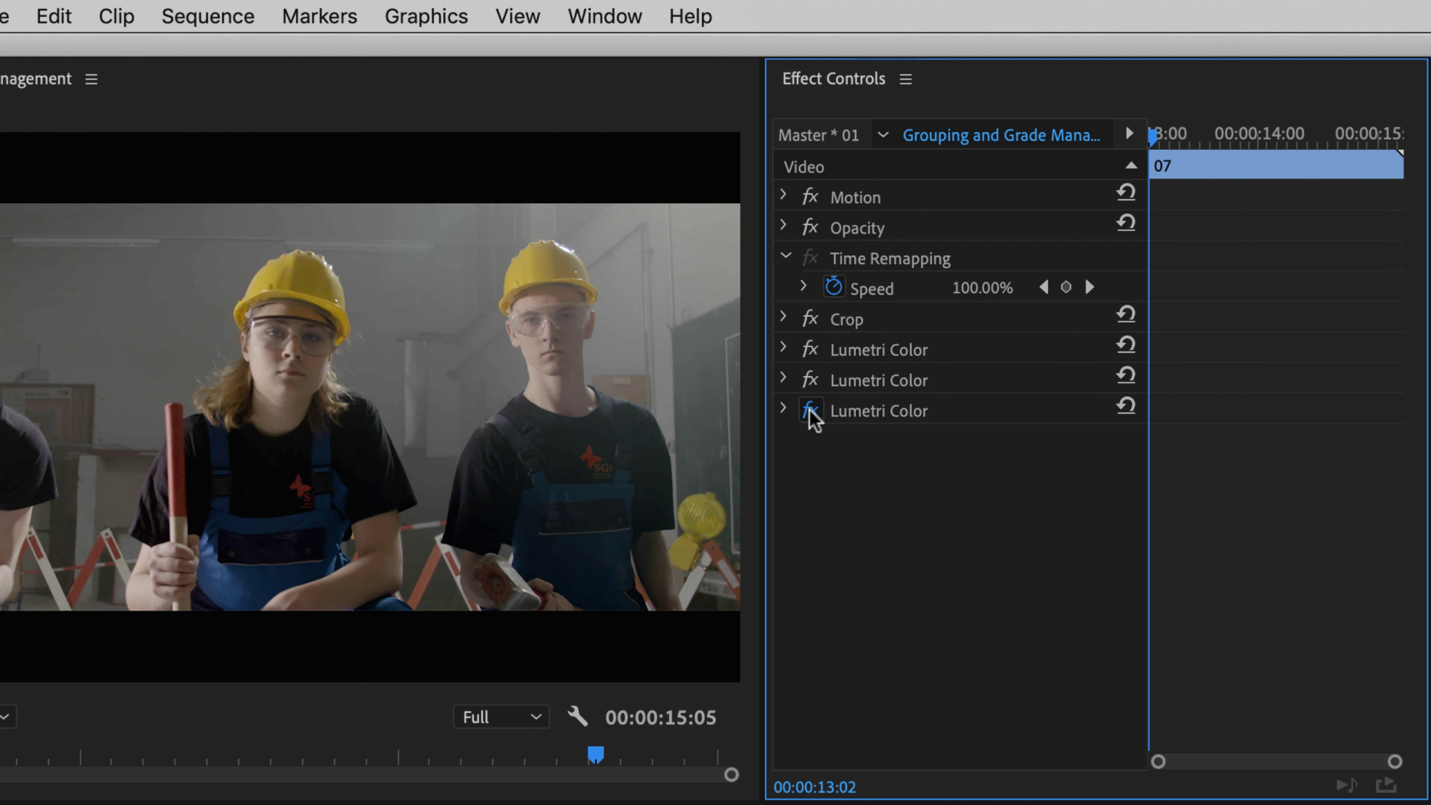
{"action": "left_click", "coordinate": [809, 410]}
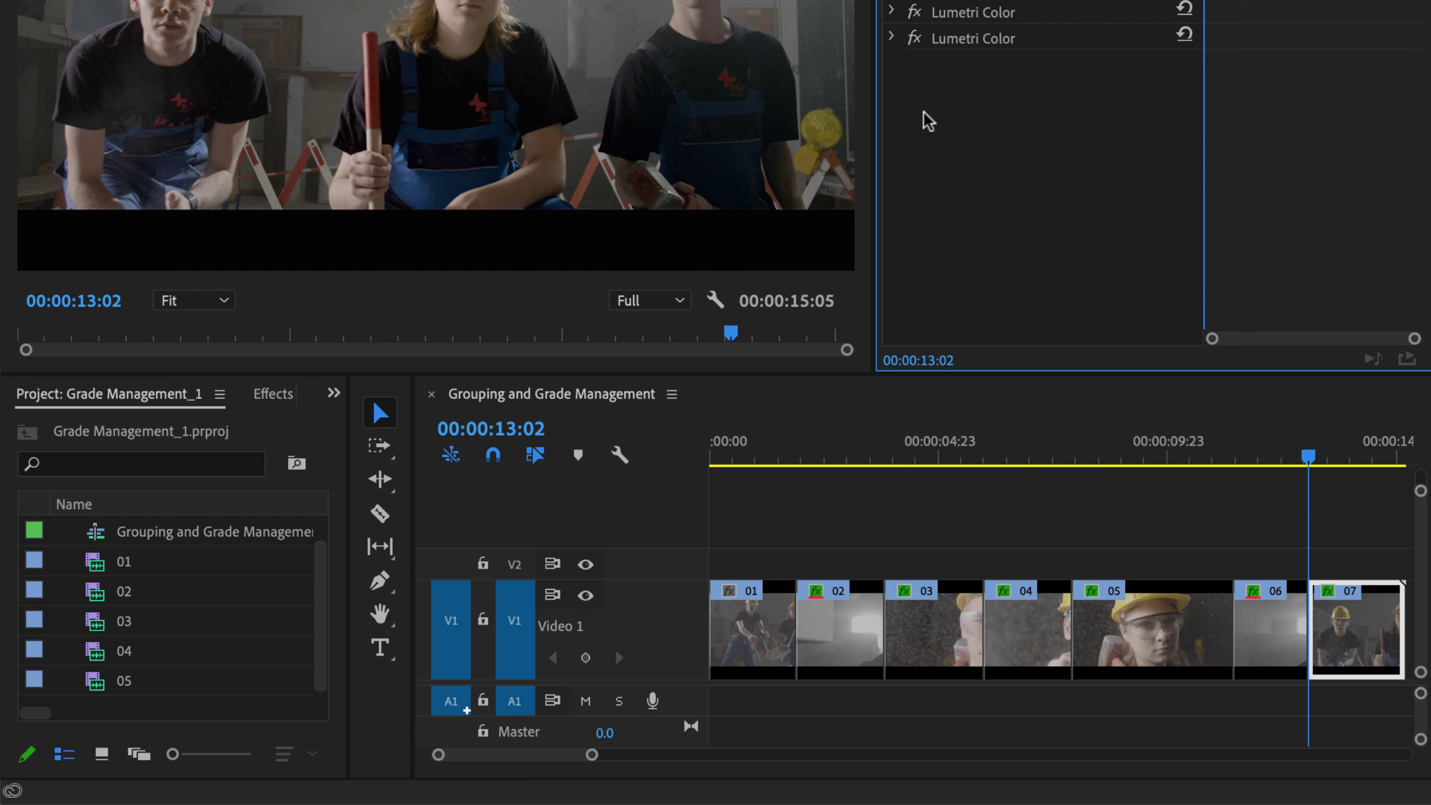
Create a new presets bin in the effects library and name it "Construction looks".
{"action": "left_click", "coordinate": [272, 394]}
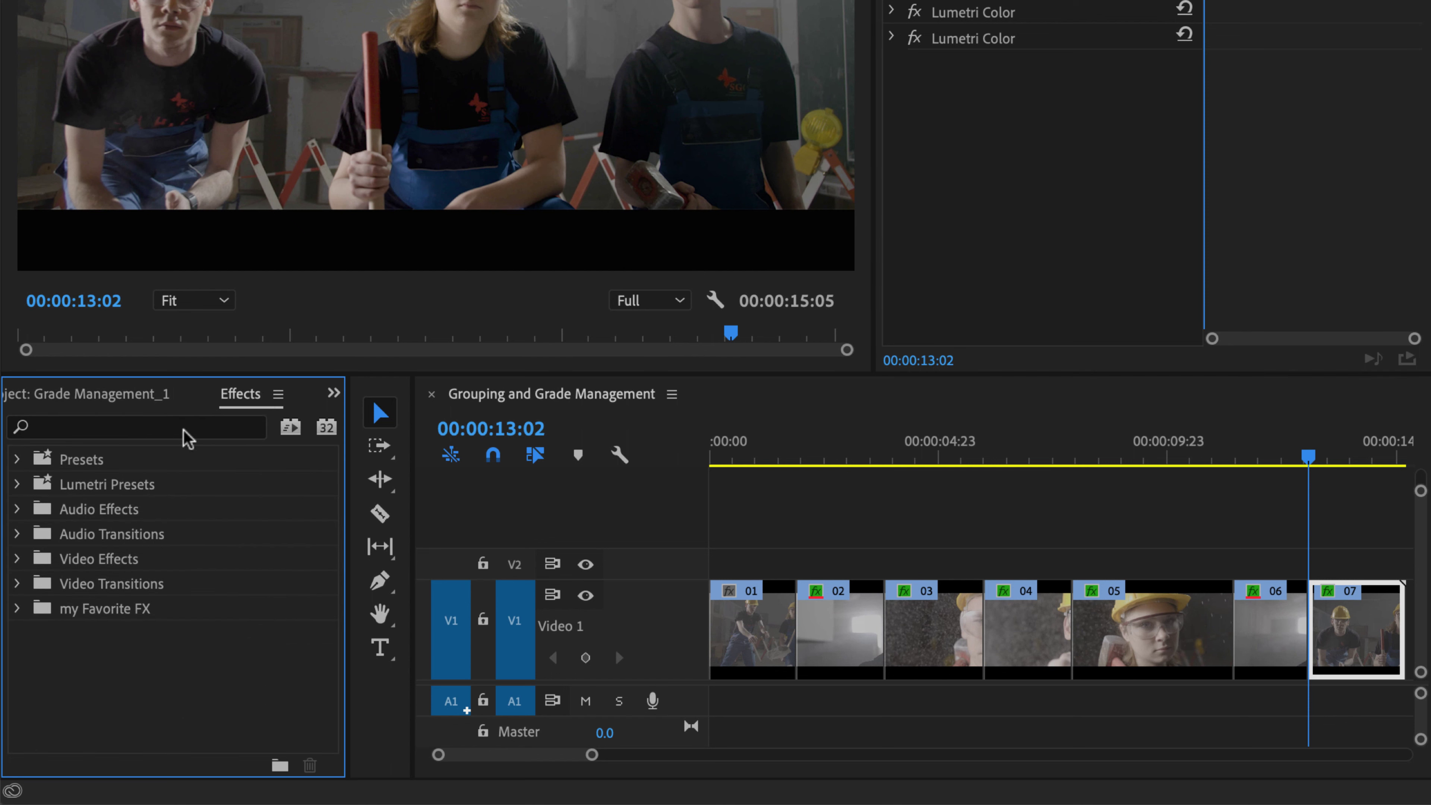
{"action": "right_click", "coordinate": [82, 466]}
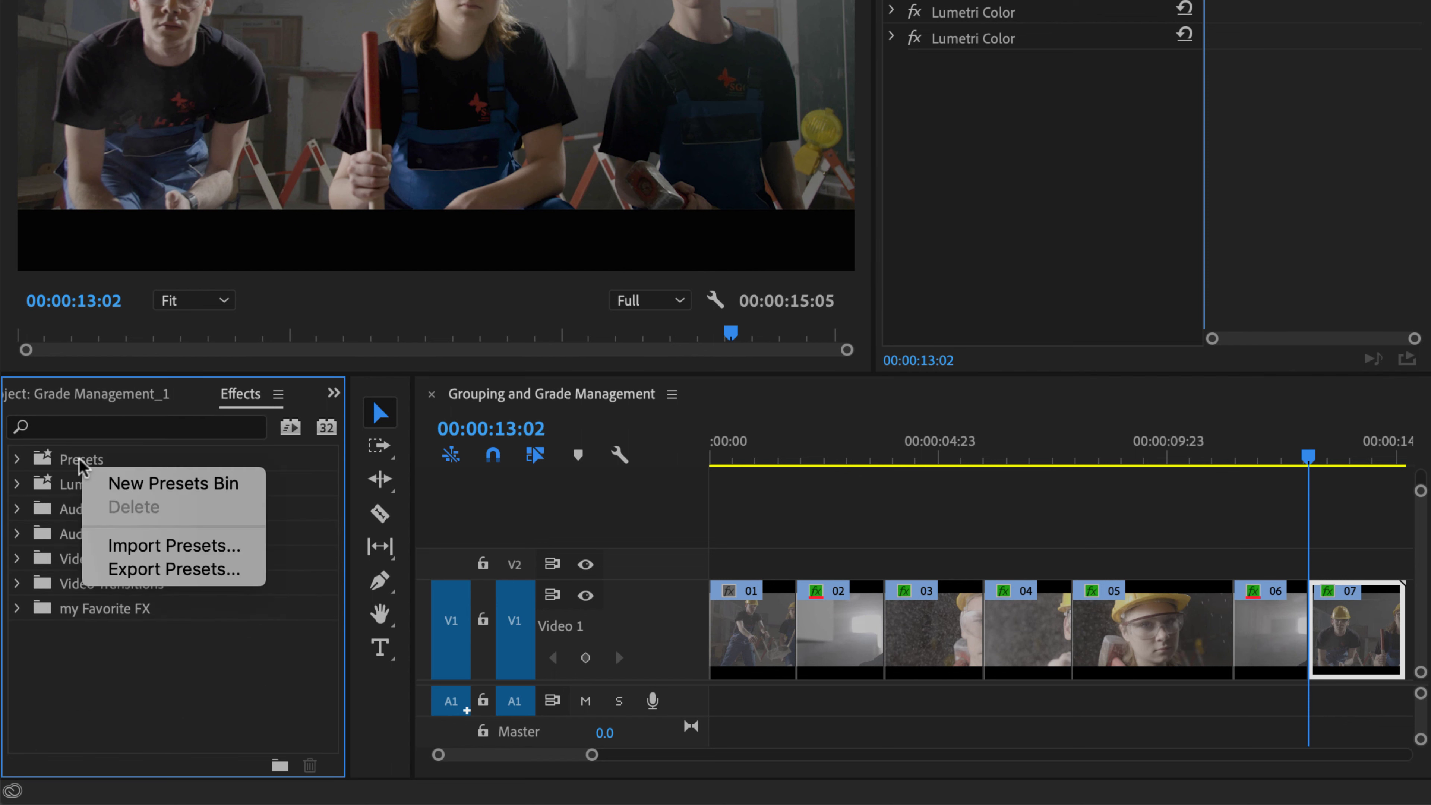
{"action": "left_click", "coordinate": [144, 484]}
{"action": "left_click", "coordinate": [18, 458]}
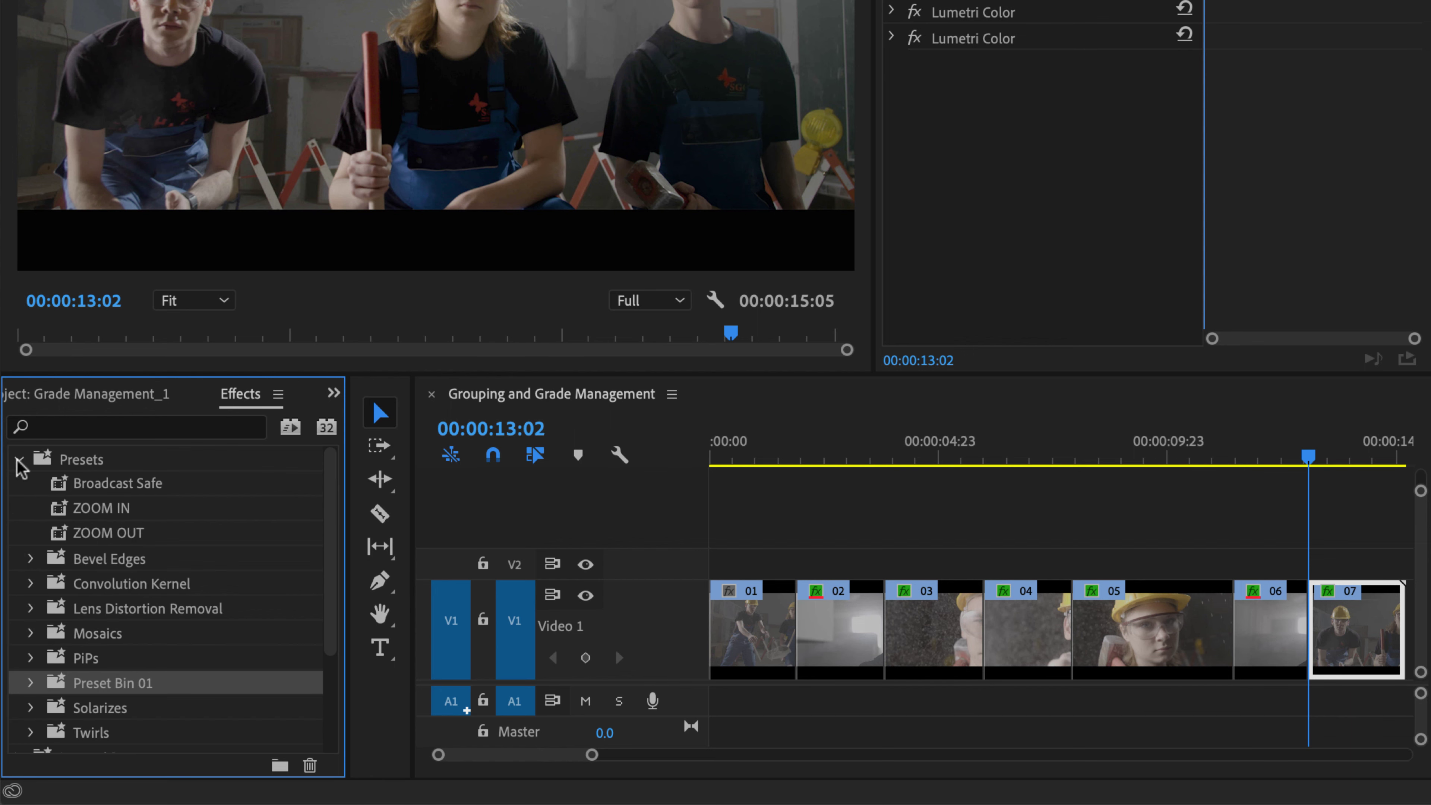
{"action": "left_click", "coordinate": [124, 686]}
{"action": "type", "text": "Construction Tools"}
{"action": "key", "text": "Return"}
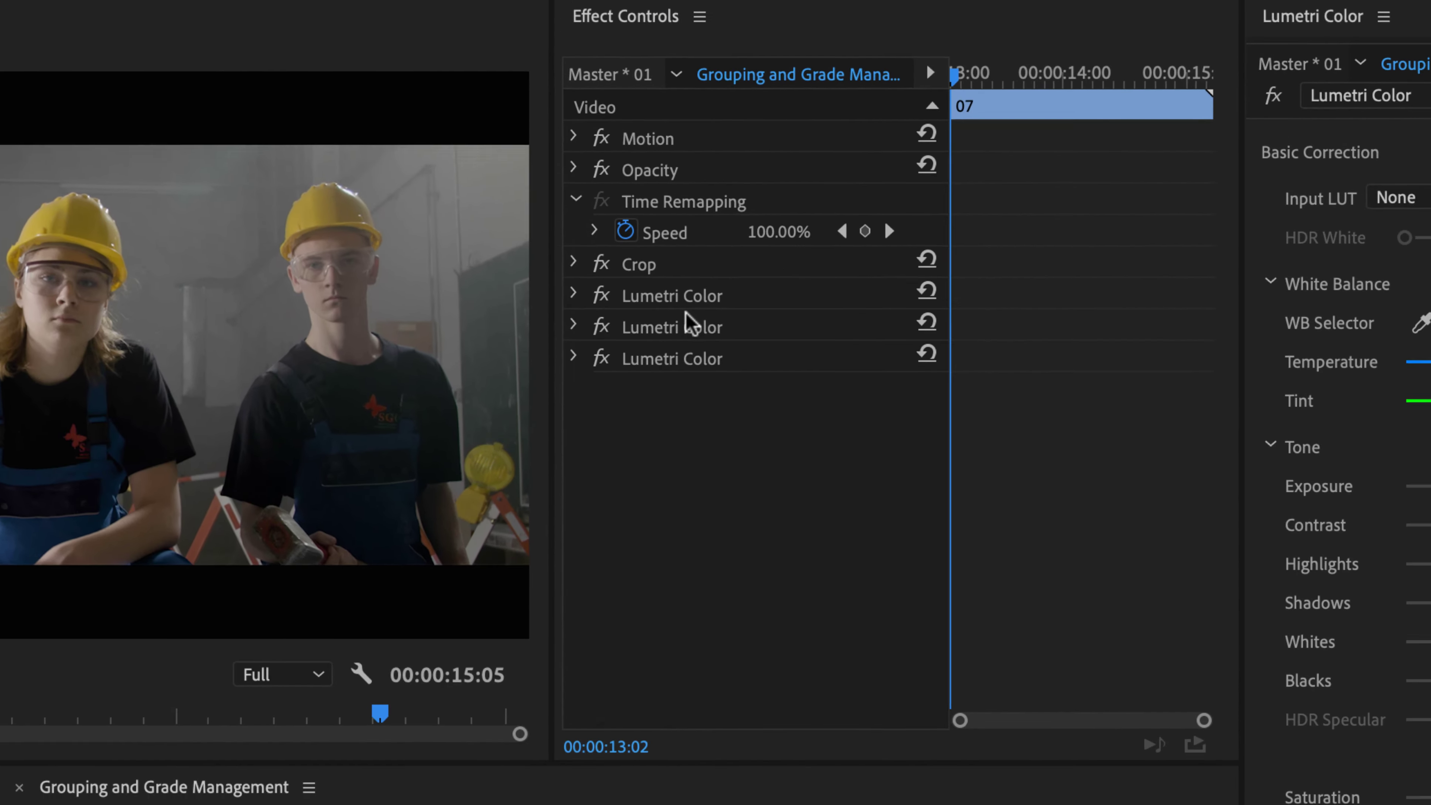
Save clip 07's three Lumetri Color effects together as a preset named "Worker Three Shot".
{"action": "left_click", "coordinate": [655, 326], "text": "super"}
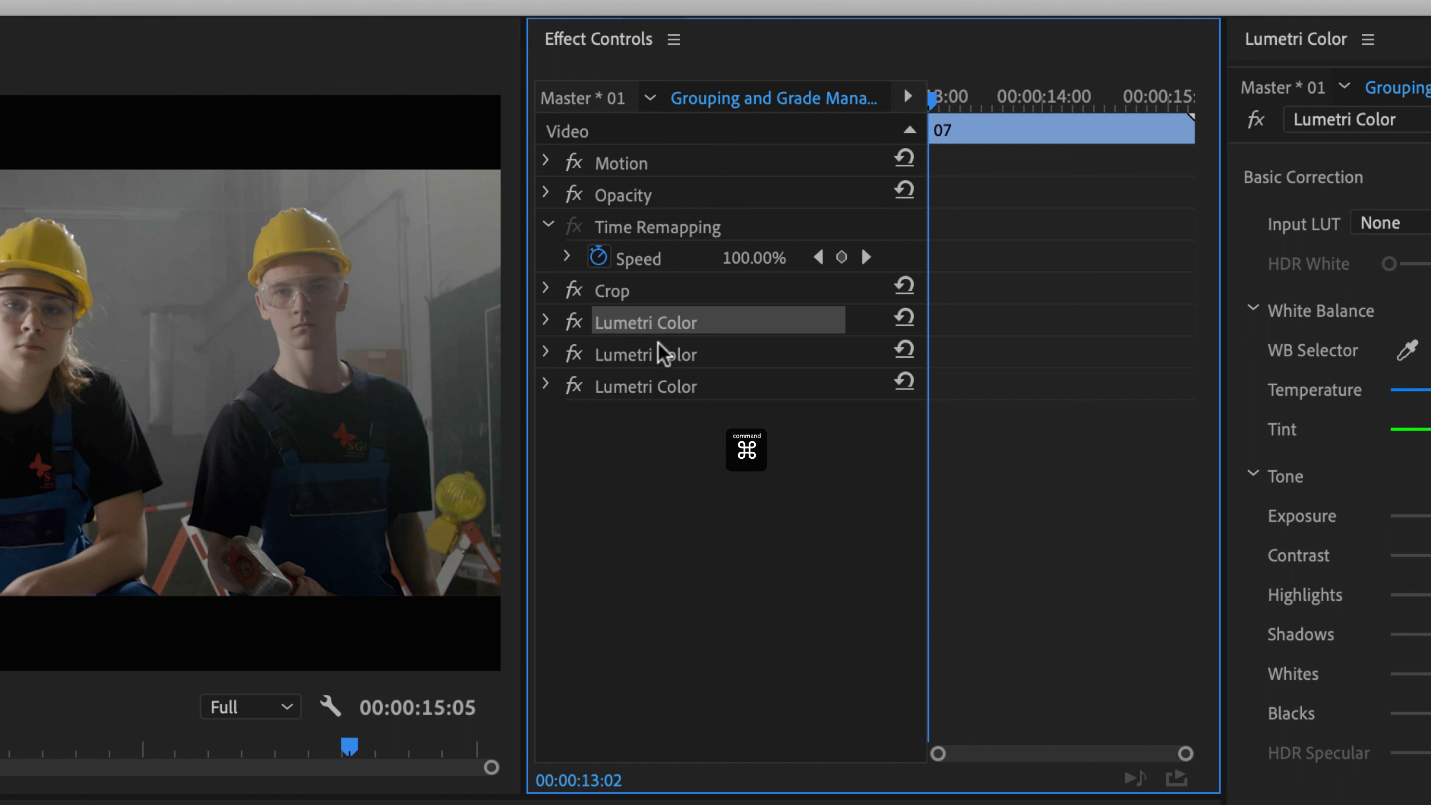
{"action": "left_click", "coordinate": [663, 358], "text": "super"}
{"action": "left_click", "coordinate": [663, 389], "text": "super"}
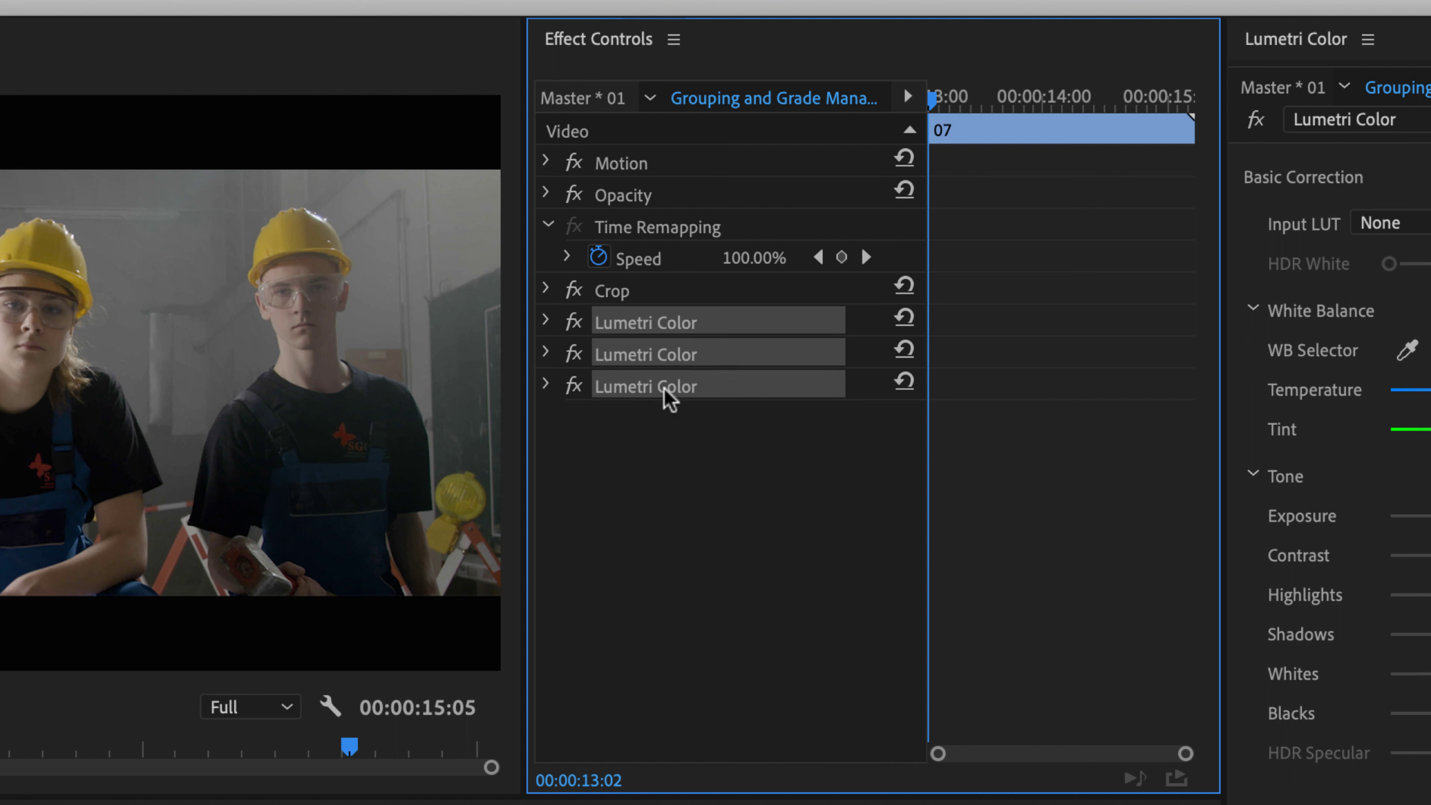
{"action": "right_click", "coordinate": [667, 397]}
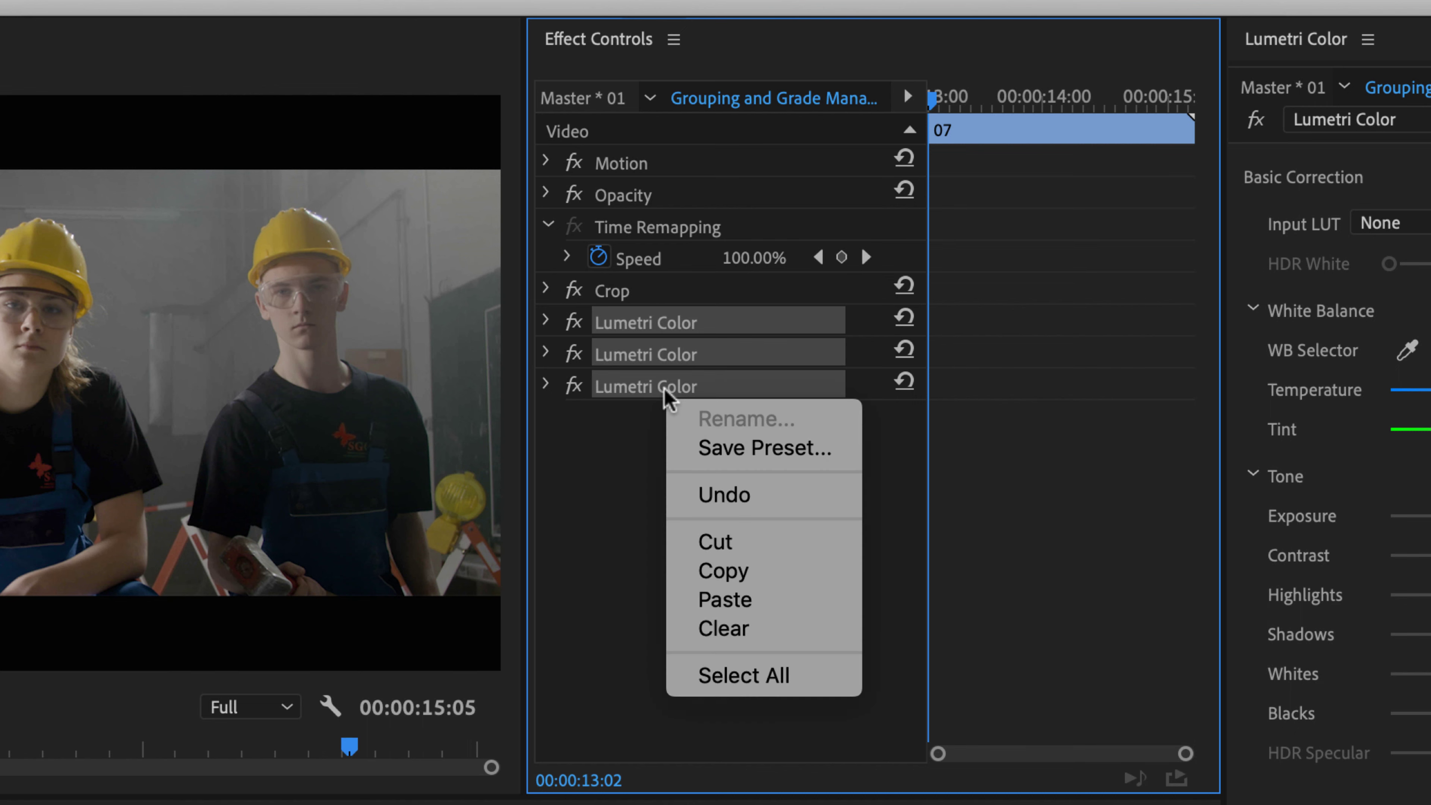
{"action": "left_click", "coordinate": [736, 448]}
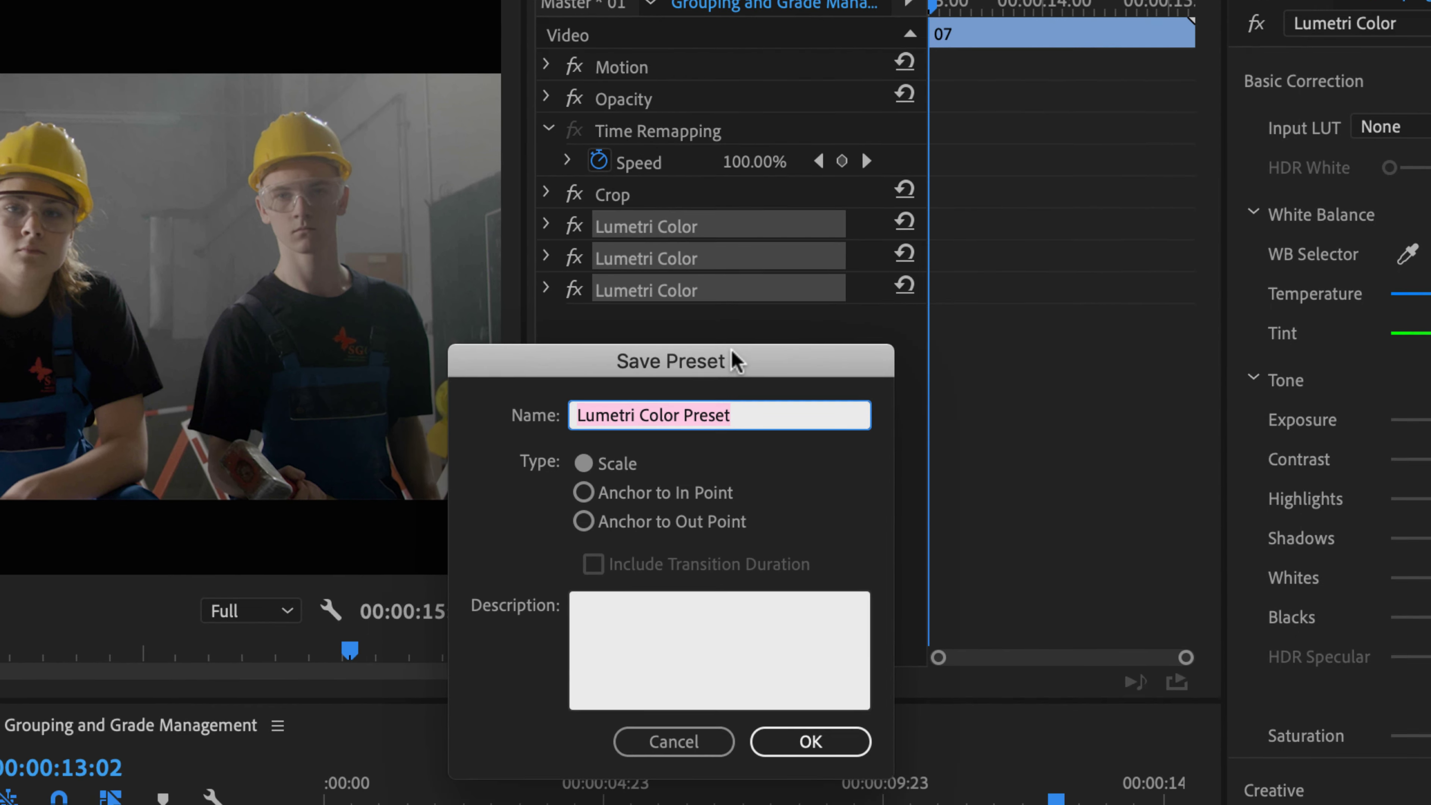
{"action": "type", "text": "Worker Three Shot"}
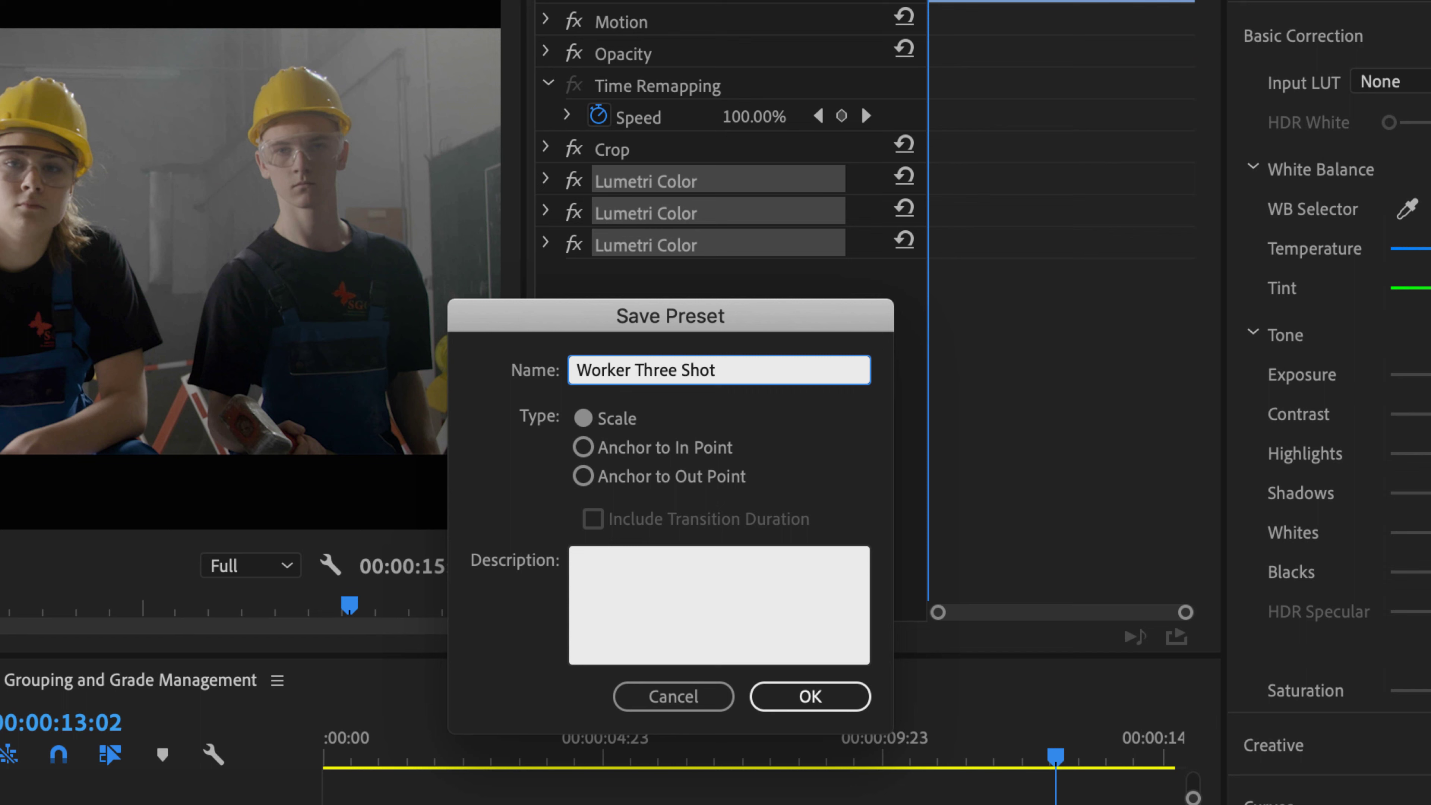
{"action": "left_click", "coordinate": [811, 699]}
Apply the "Worker Three Shot" preset from the Construction looks bin to clip 01 in the timeline.
{"action": "key", "text": "Home"}
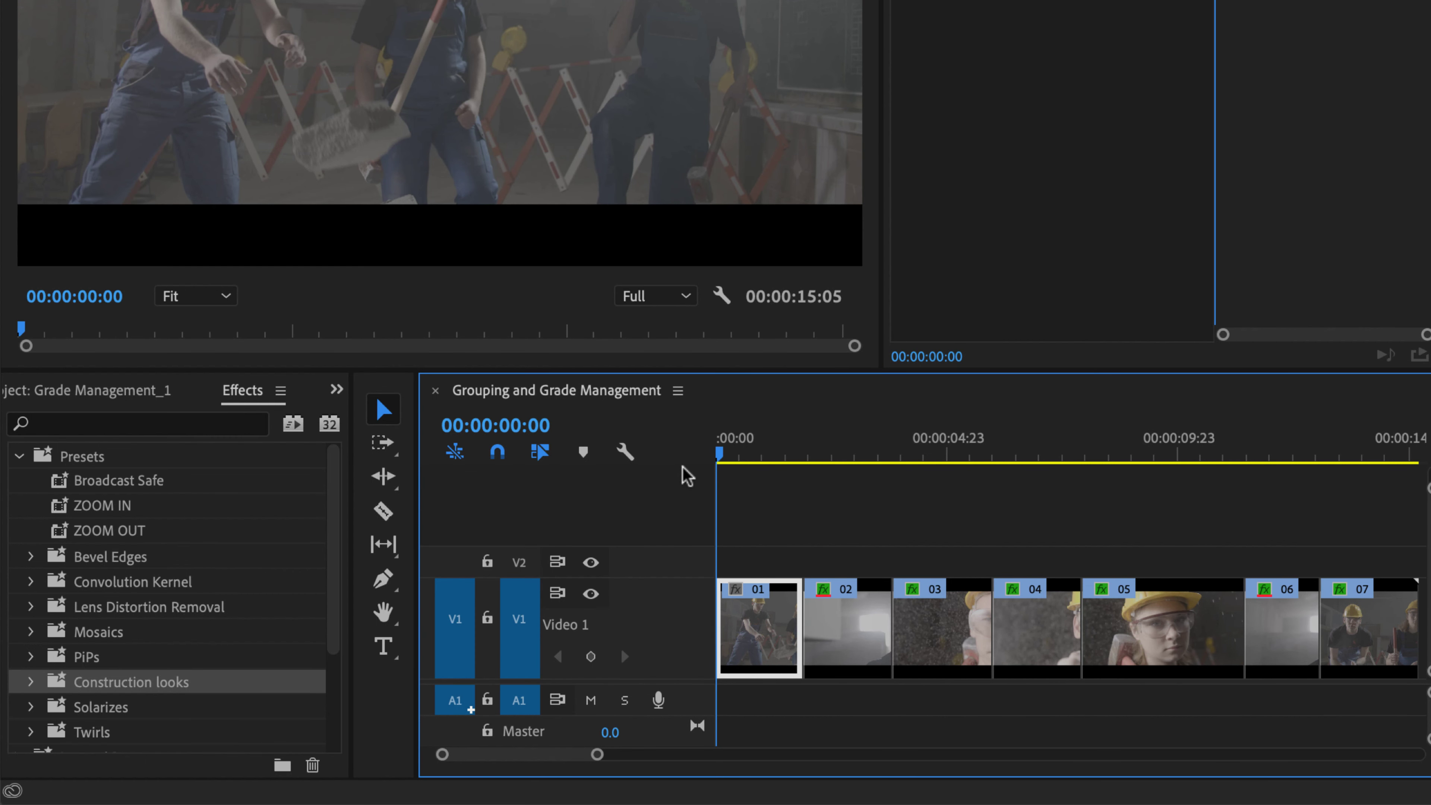
{"action": "left_click", "coordinate": [30, 682]}
{"action": "left_click_drag", "start_coordinate": [131, 706], "coordinate": [742, 646]}
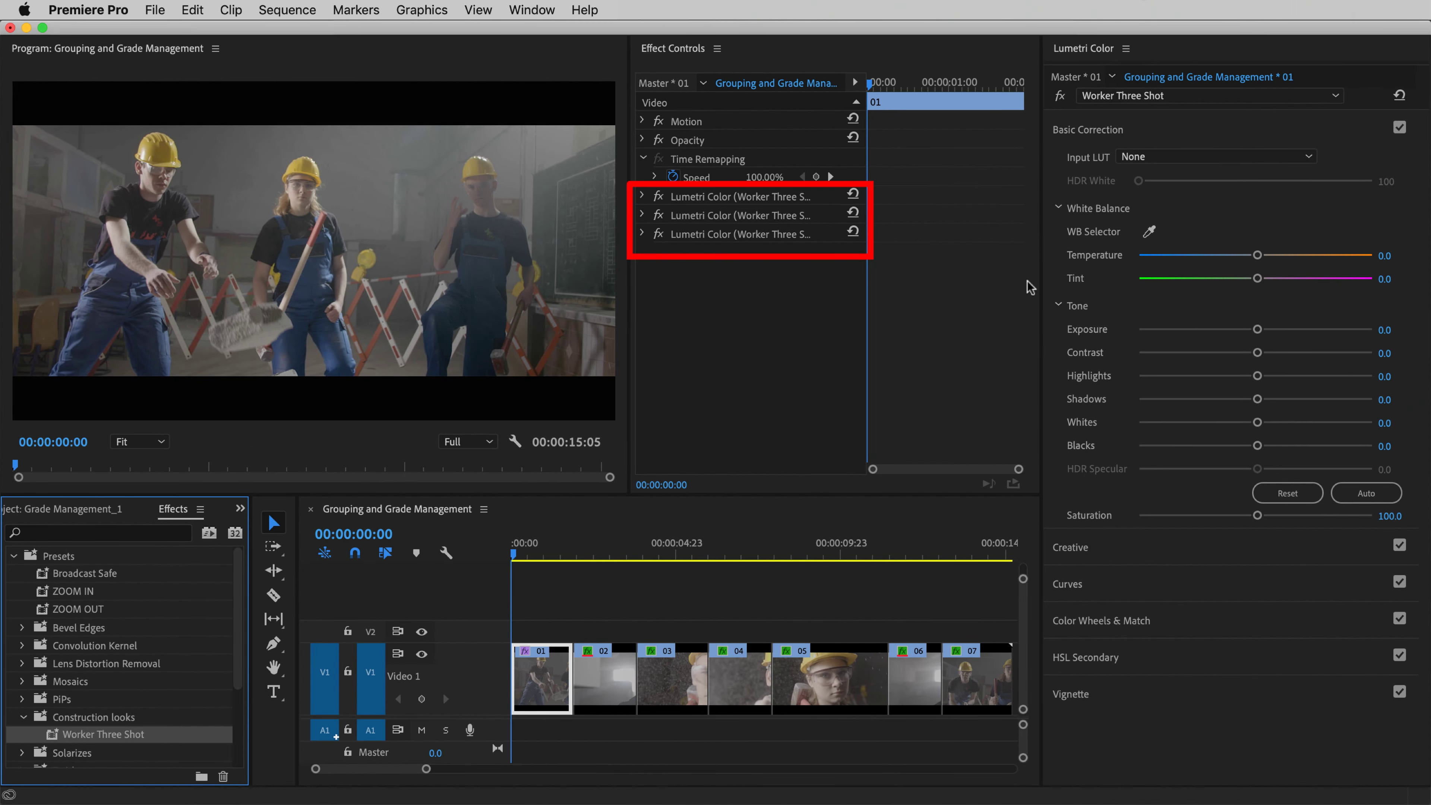
Shrink the elliptical mask of clip 01's third Lumetri Color effect around the middle worker and track it forward.
{"action": "left_click", "coordinate": [641, 234]}
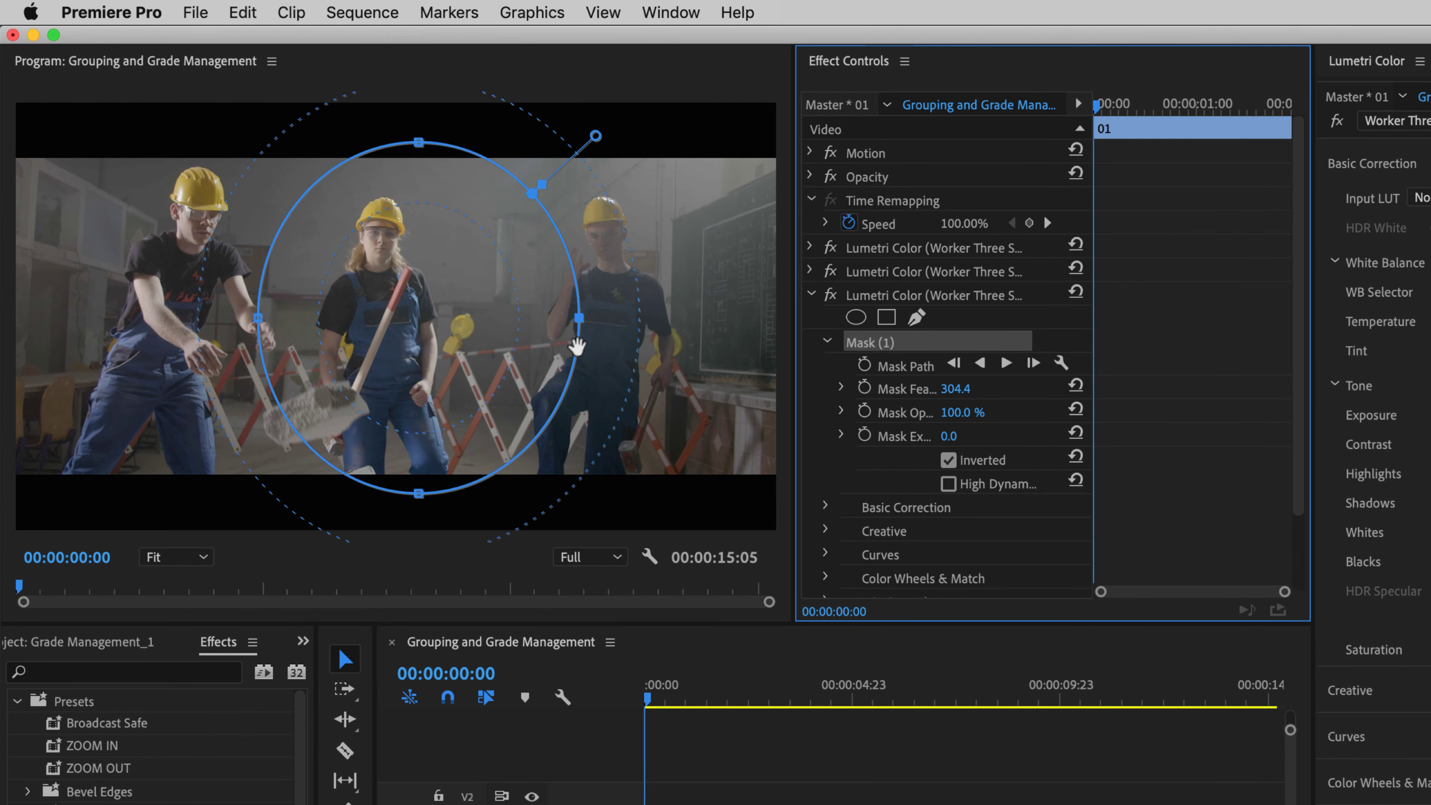
{"action": "left_click_drag", "start_coordinate": [579, 317], "coordinate": [498, 318]}
{"action": "left_click_drag", "start_coordinate": [379, 494], "coordinate": [378, 458]}
{"action": "left_click_drag", "start_coordinate": [379, 142], "coordinate": [380, 179]}
{"action": "left_click", "coordinate": [1006, 362]}
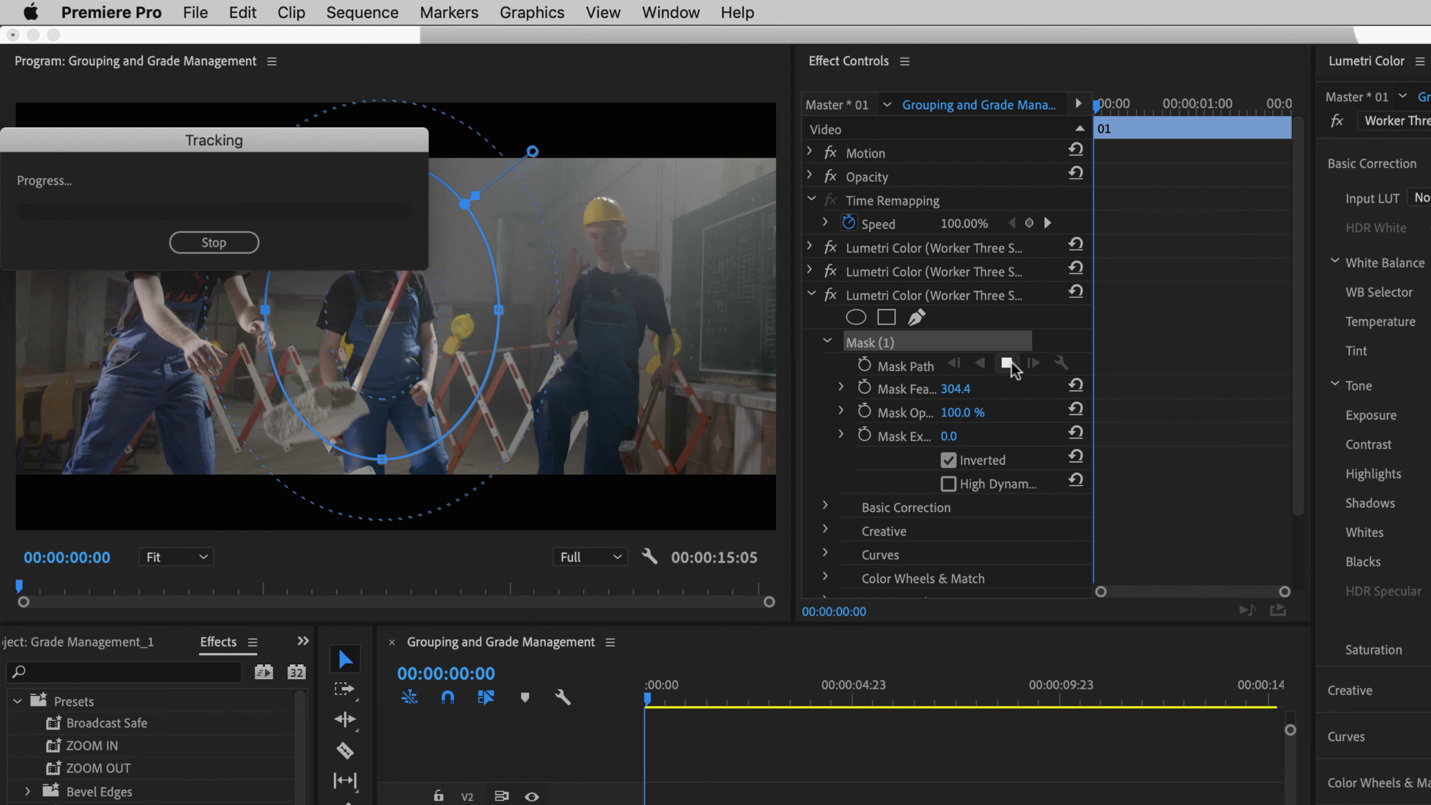
Scrub and play clip 01 from its start to review the tracked mask.
{"action": "left_click_drag", "start_coordinate": [648, 697], "coordinate": [723, 694]}
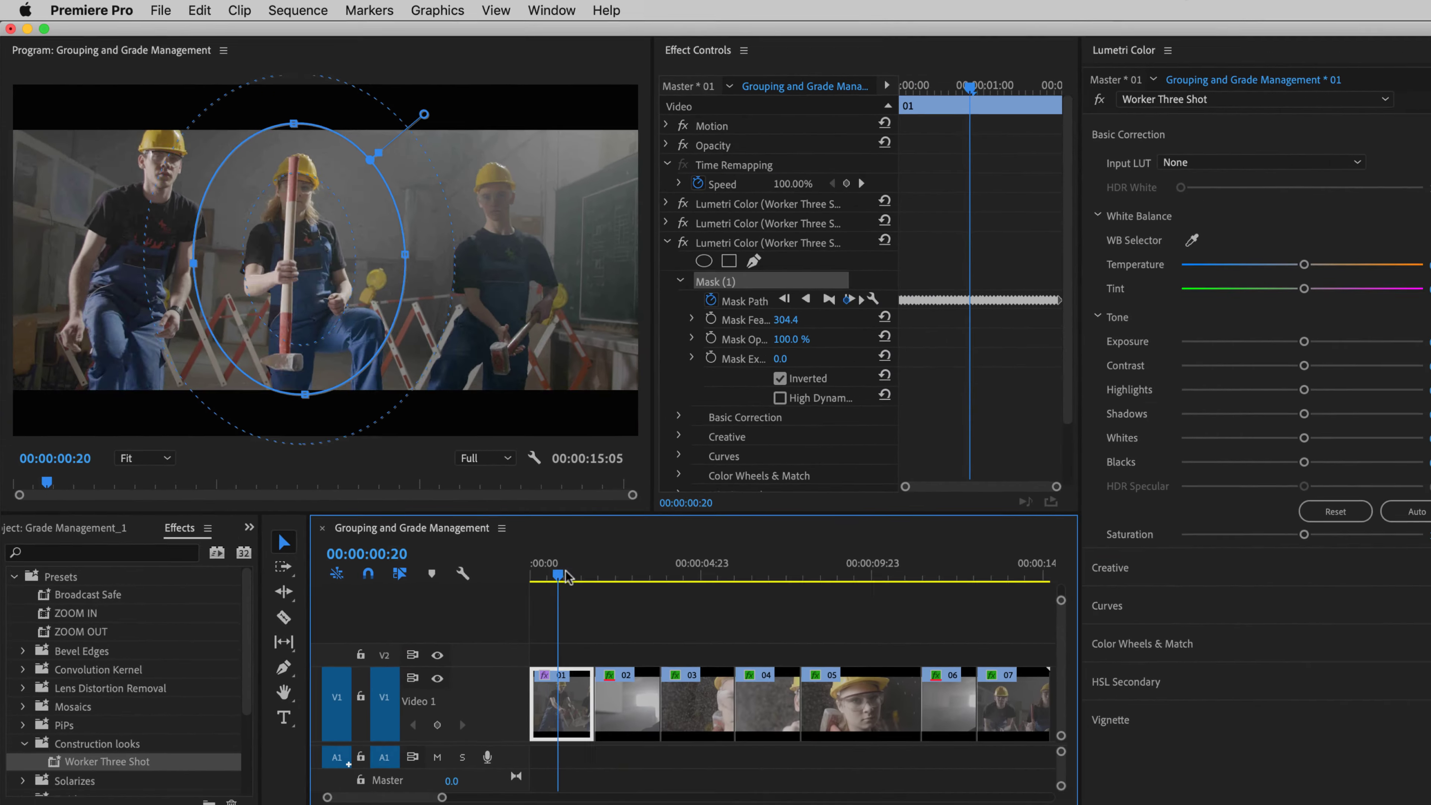
{"action": "left_click_drag", "start_coordinate": [573, 555], "coordinate": [516, 555]}
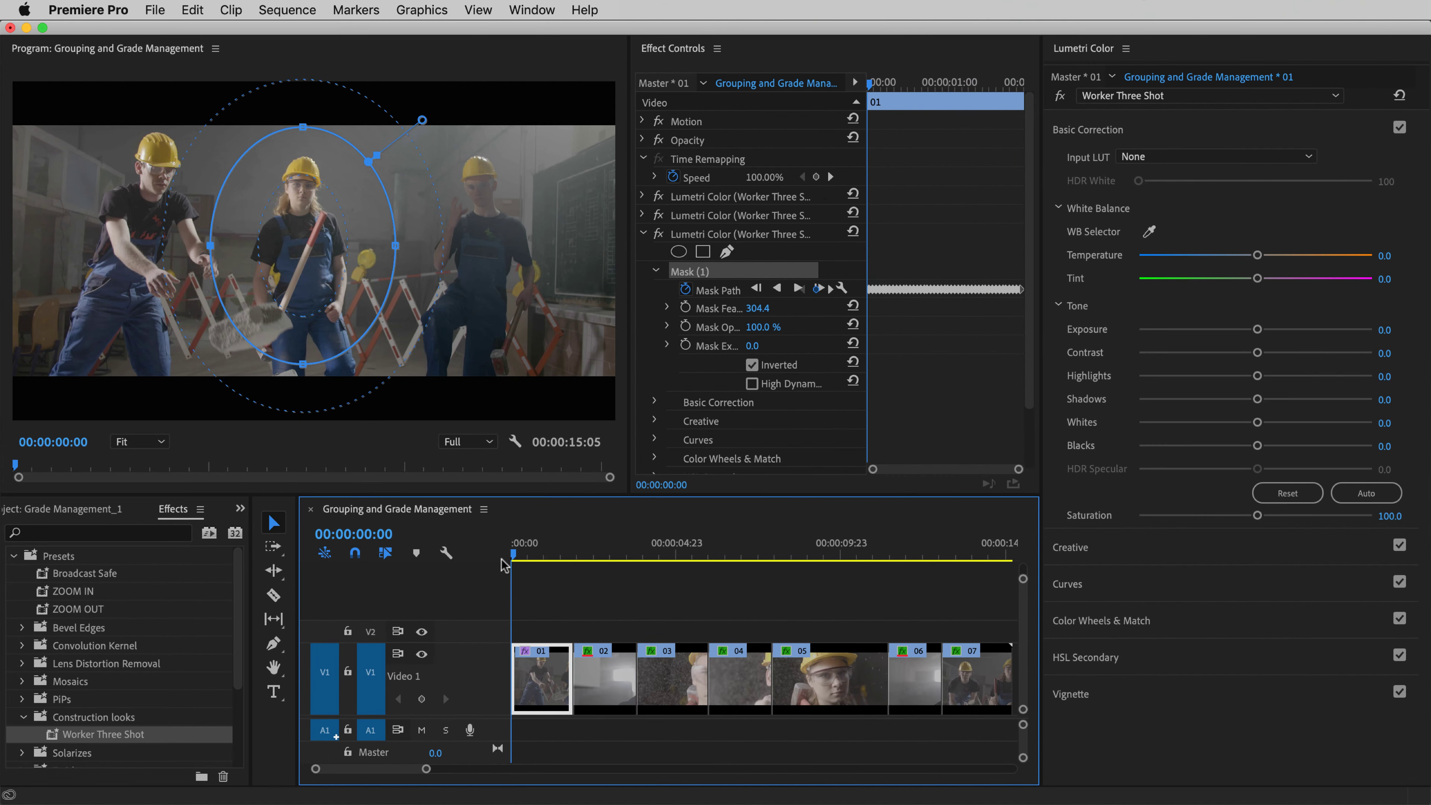
{"action": "key", "text": "space"}
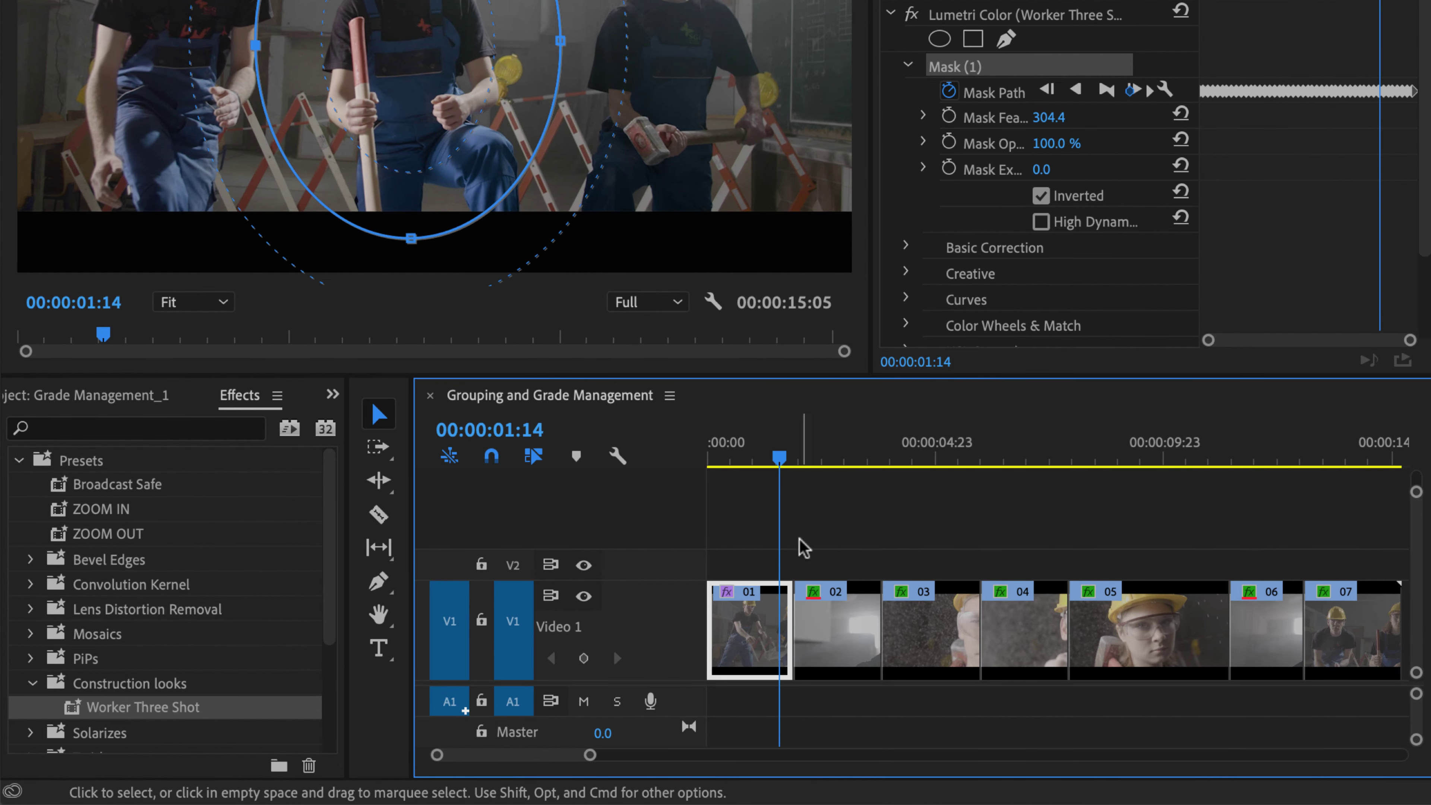
Create a new adjustment layer in the Grade Management_1 project.
{"action": "left_click", "coordinate": [77, 396]}
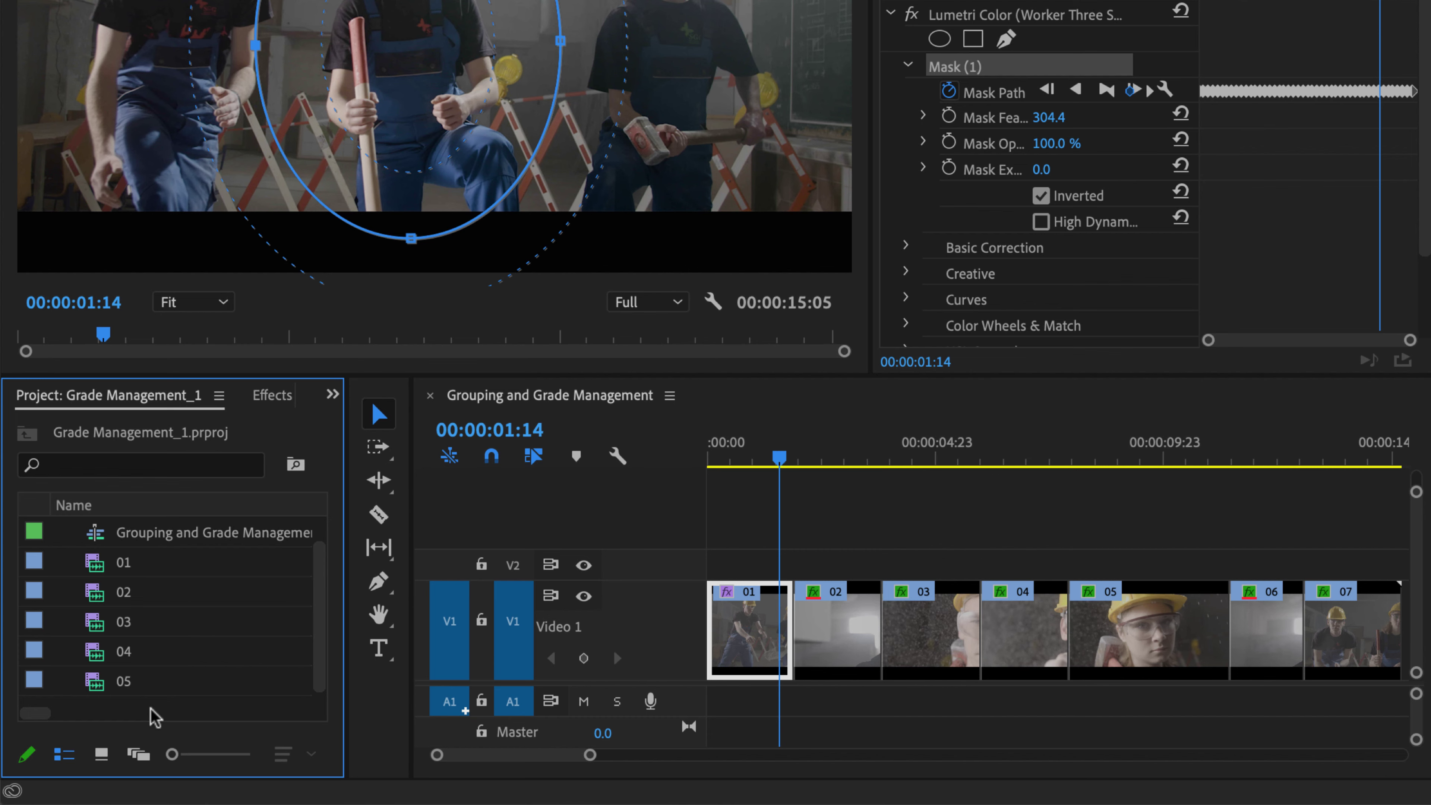
{"action": "right_click", "coordinate": [193, 705]}
{"action": "mouse_move", "coordinate": [350, 458]}
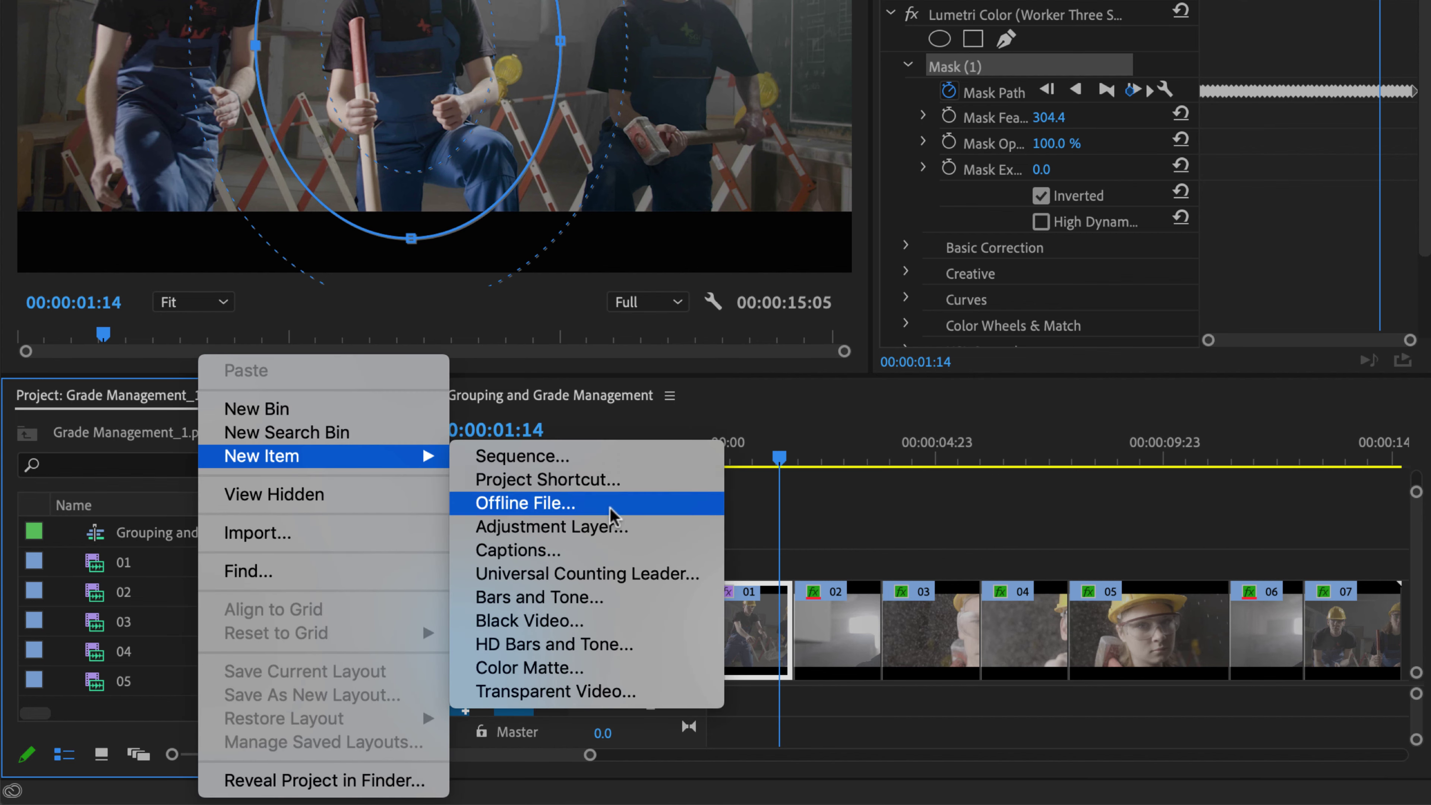
{"action": "left_click", "coordinate": [611, 527]}
{"action": "left_click", "coordinate": [1121, 359]}
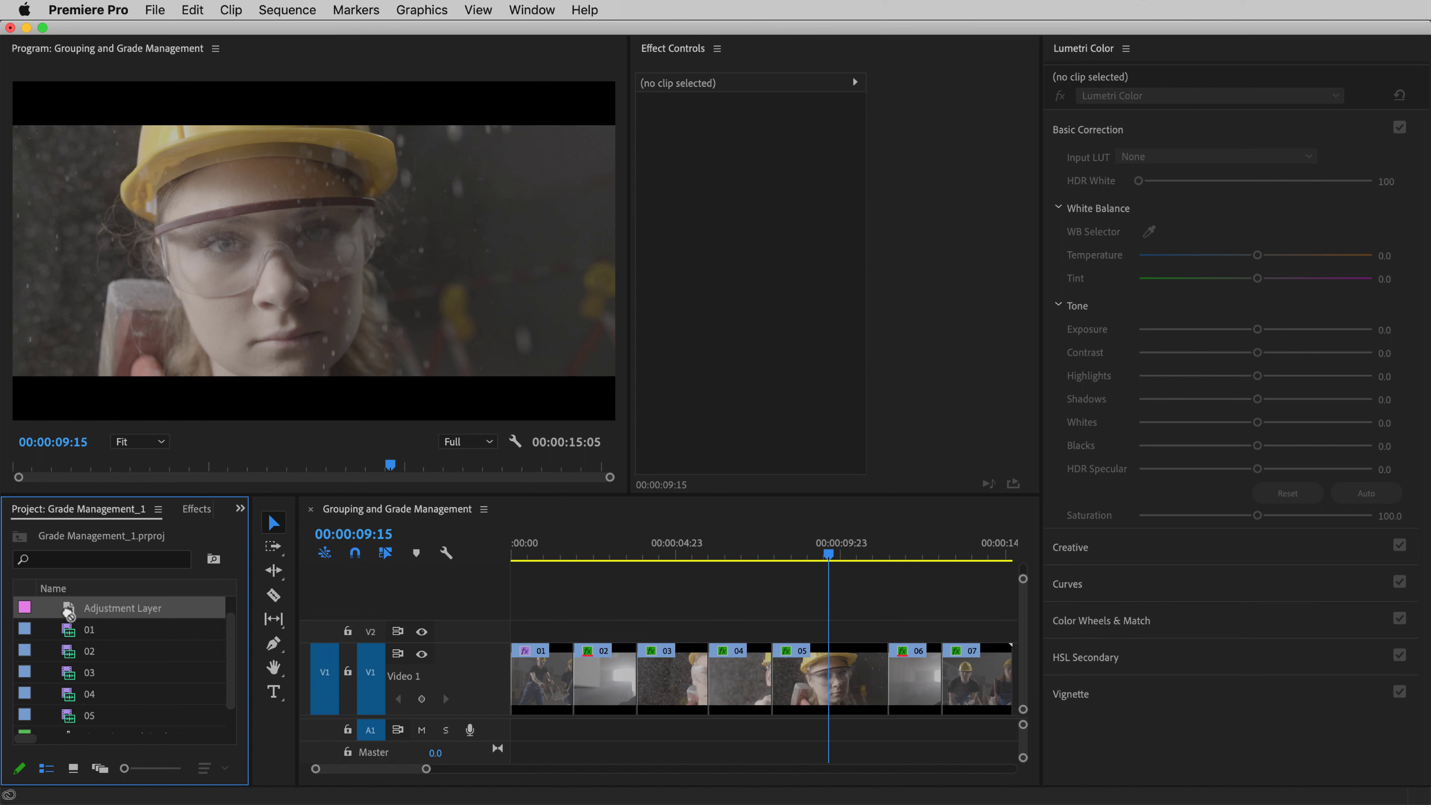
Place the adjustment layer on V2 over clips 03 to 05 and apply the Lumetri Color effect to it.
{"action": "left_click_drag", "start_coordinate": [68, 612], "coordinate": [877, 633]}
{"action": "left_click", "coordinate": [648, 555]}
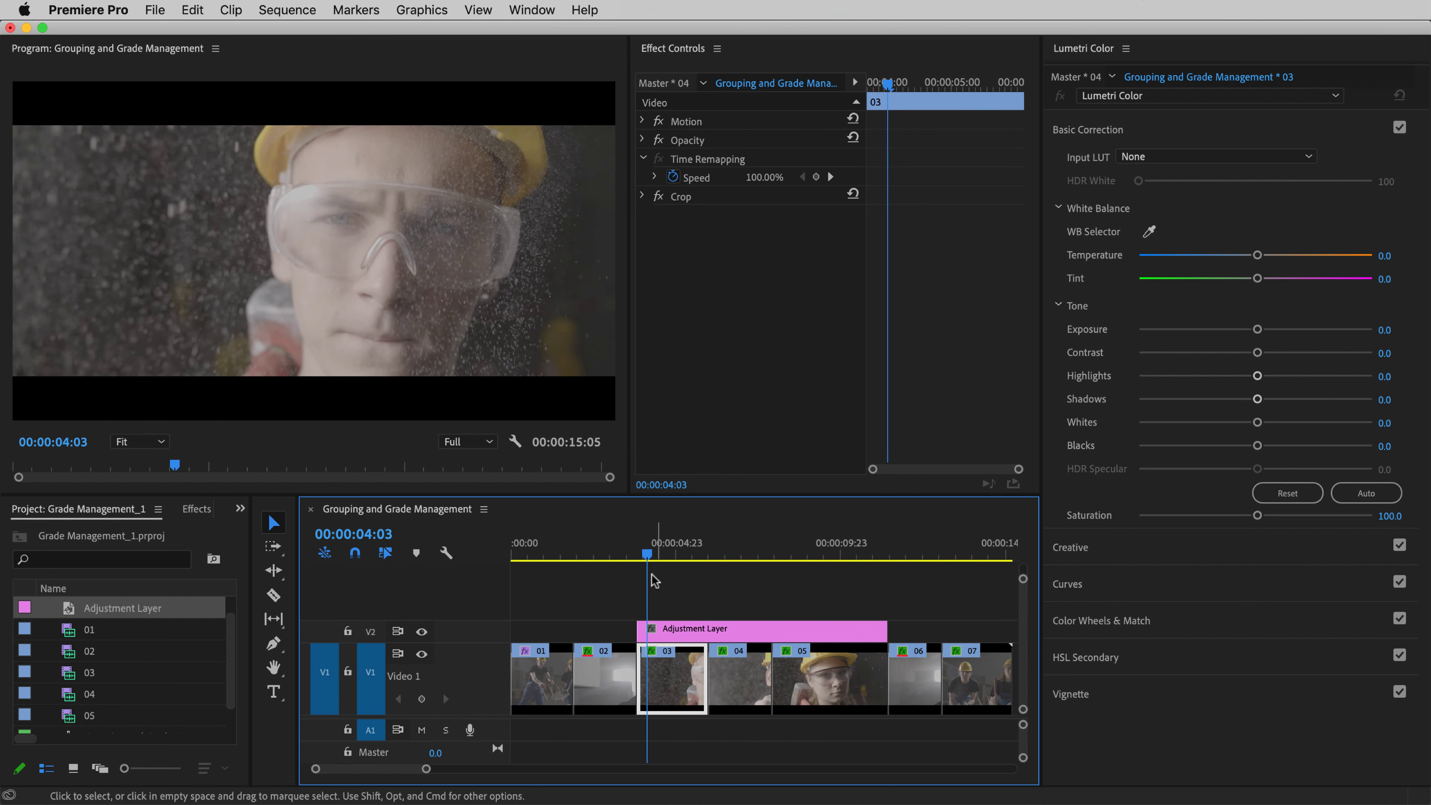
{"action": "left_click", "coordinate": [198, 509]}
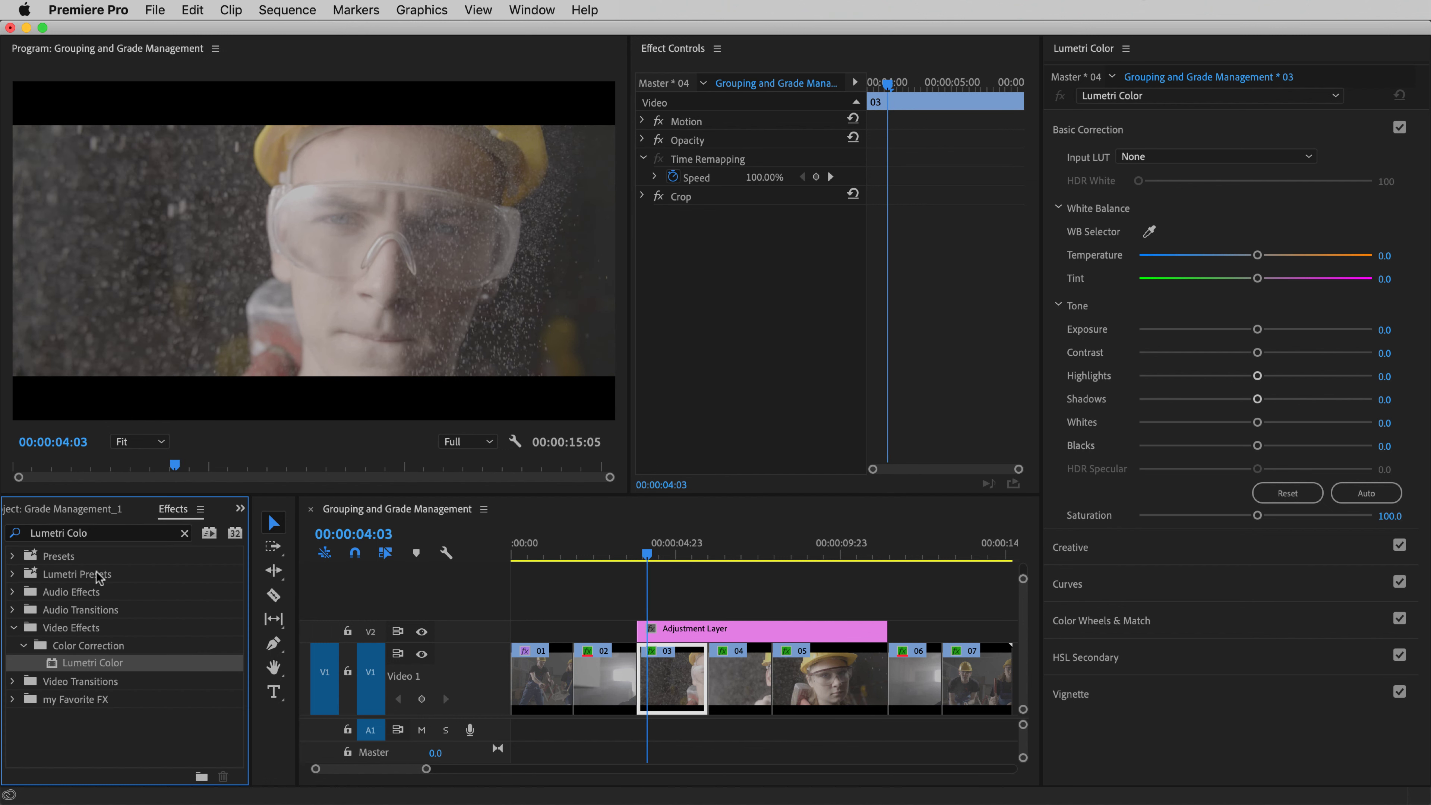
{"action": "left_click_drag", "start_coordinate": [111, 668], "coordinate": [748, 629]}
Grade the adjustment layer with Highlights -6.1, Shadows -38.9, Whites 28.2, Blacks -59.5 and Saturation 138.2, and play back the result.
{"action": "left_click_drag", "start_coordinate": [1257, 446], "coordinate": [1181, 445]}
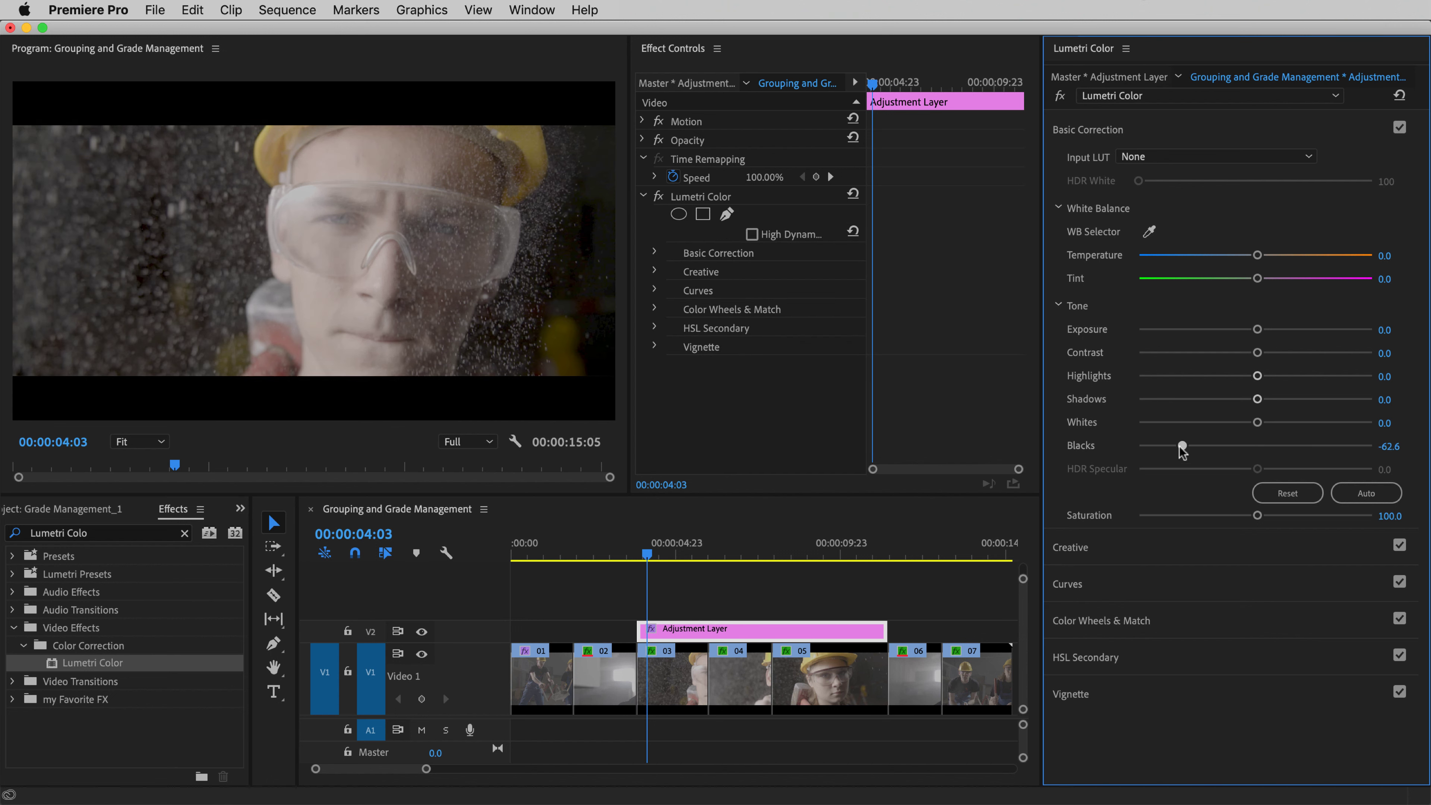
{"action": "left_click", "coordinate": [1290, 422]}
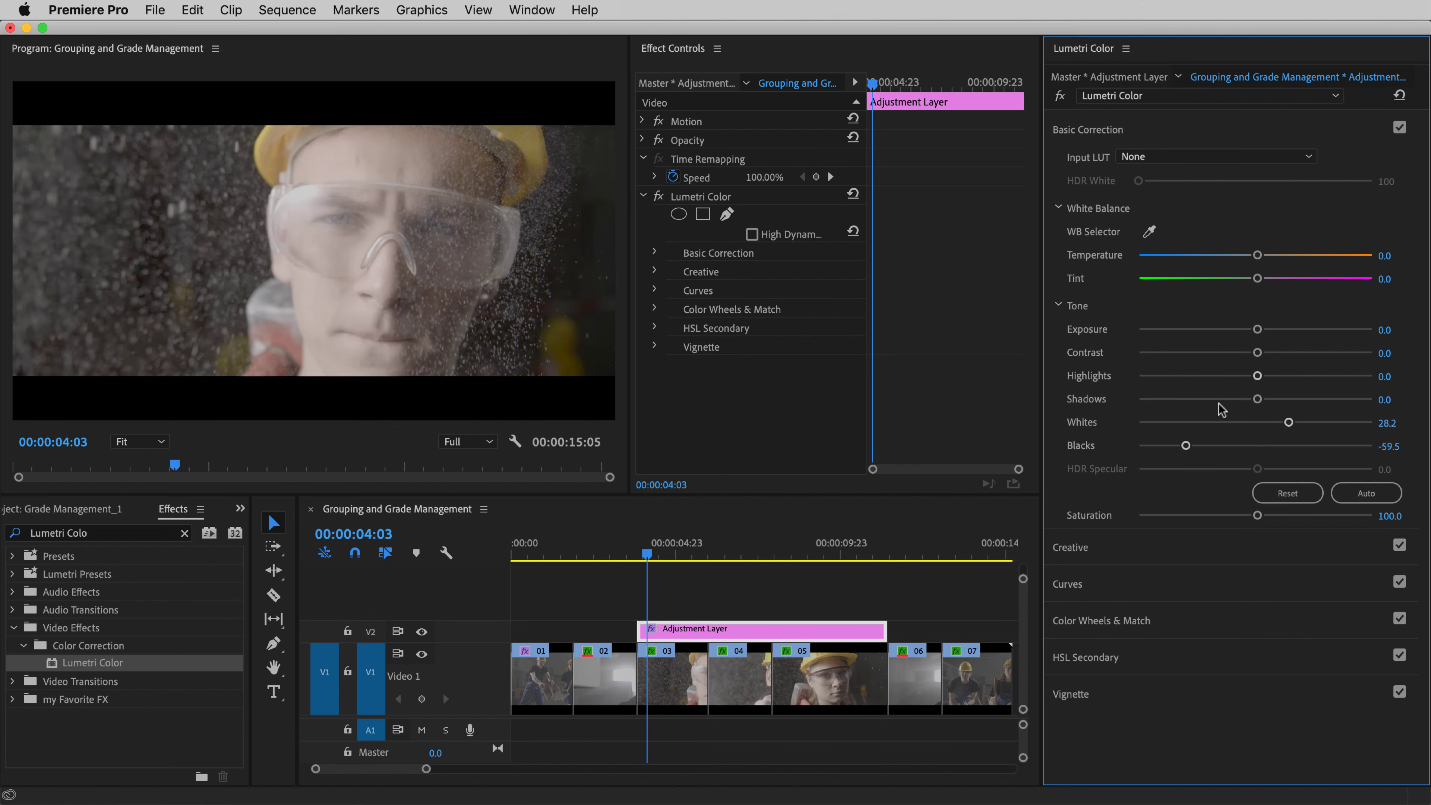
{"action": "left_click_drag", "start_coordinate": [1219, 400], "coordinate": [1210, 399]}
{"action": "left_click_drag", "start_coordinate": [1255, 522], "coordinate": [1302, 521]}
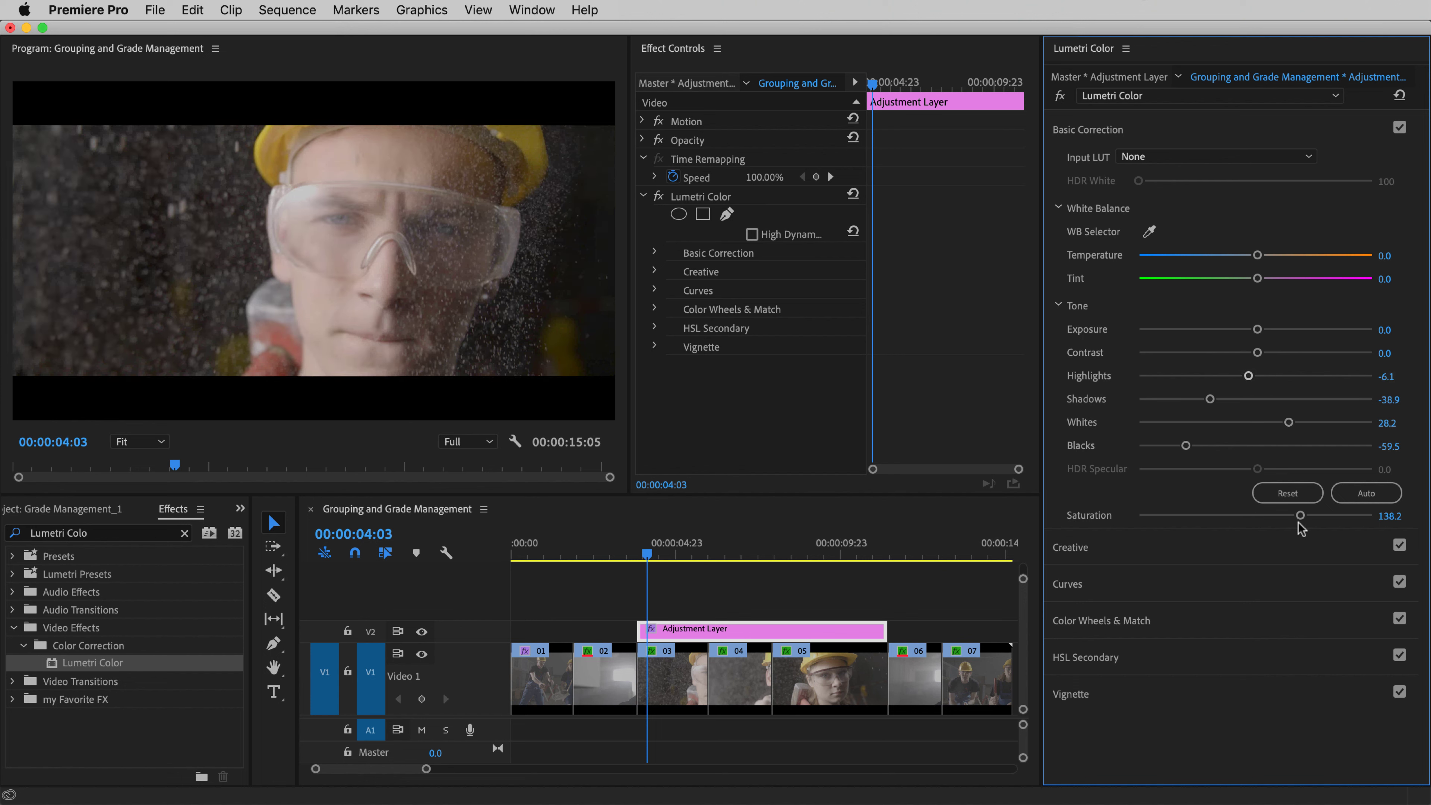
{"action": "key", "text": "space"}
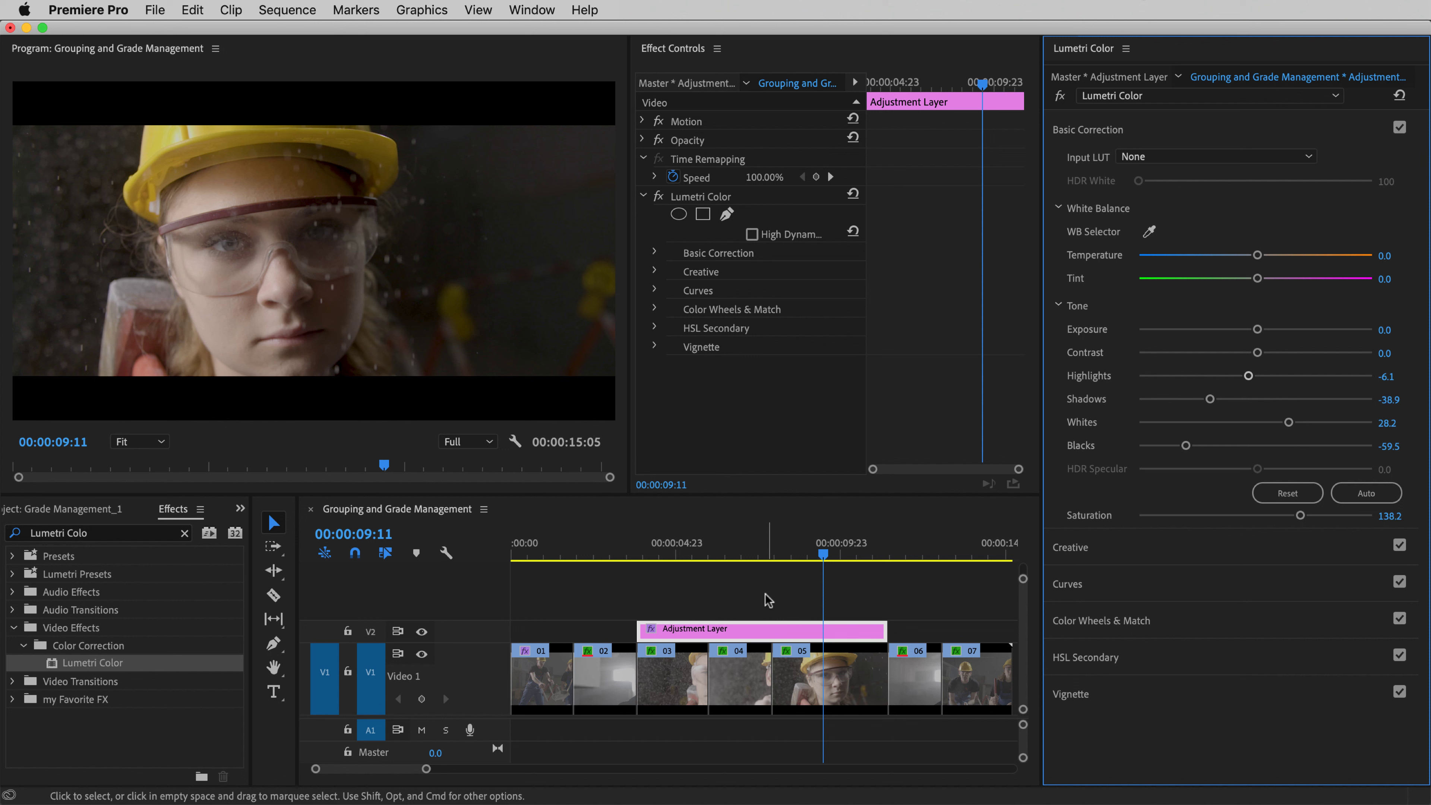
Split the adjustment layer at the start of clip 05 and set its second part to Shadows -17.6, Blacks -42.0 and Saturation 155.0.
{"action": "left_click", "coordinate": [274, 595]}
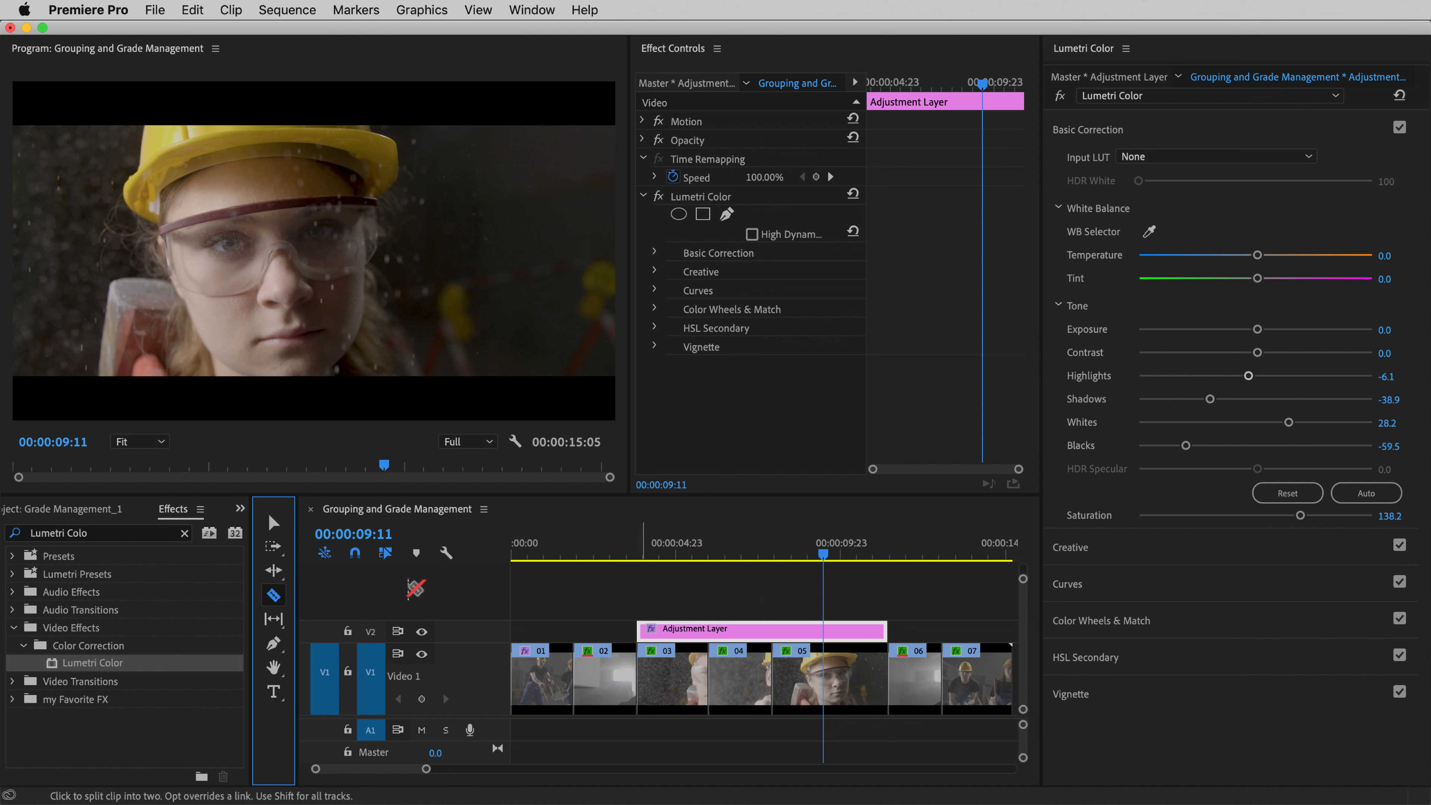
{"action": "left_click", "coordinate": [771, 630]}
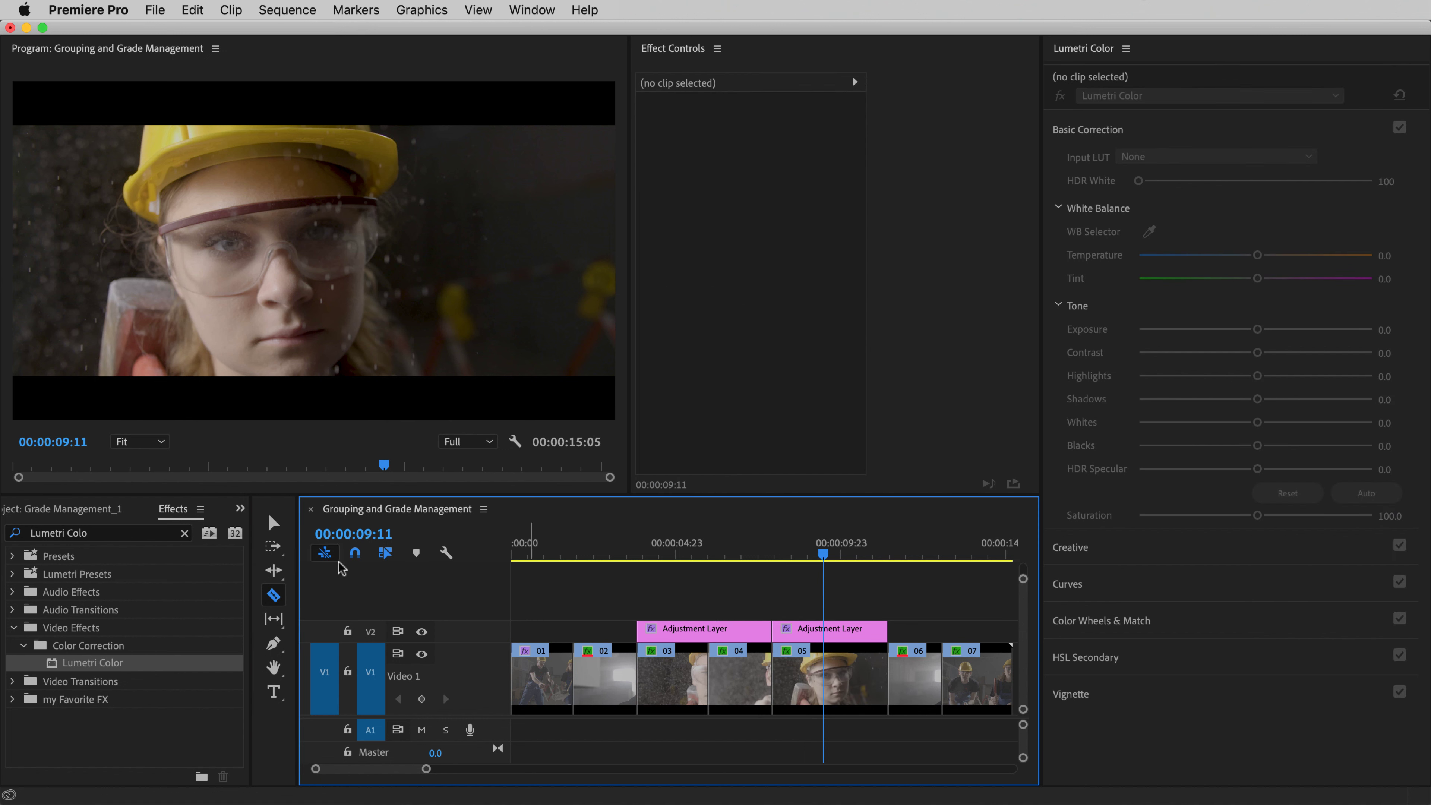
{"action": "left_click", "coordinate": [271, 517]}
{"action": "left_click", "coordinate": [805, 634]}
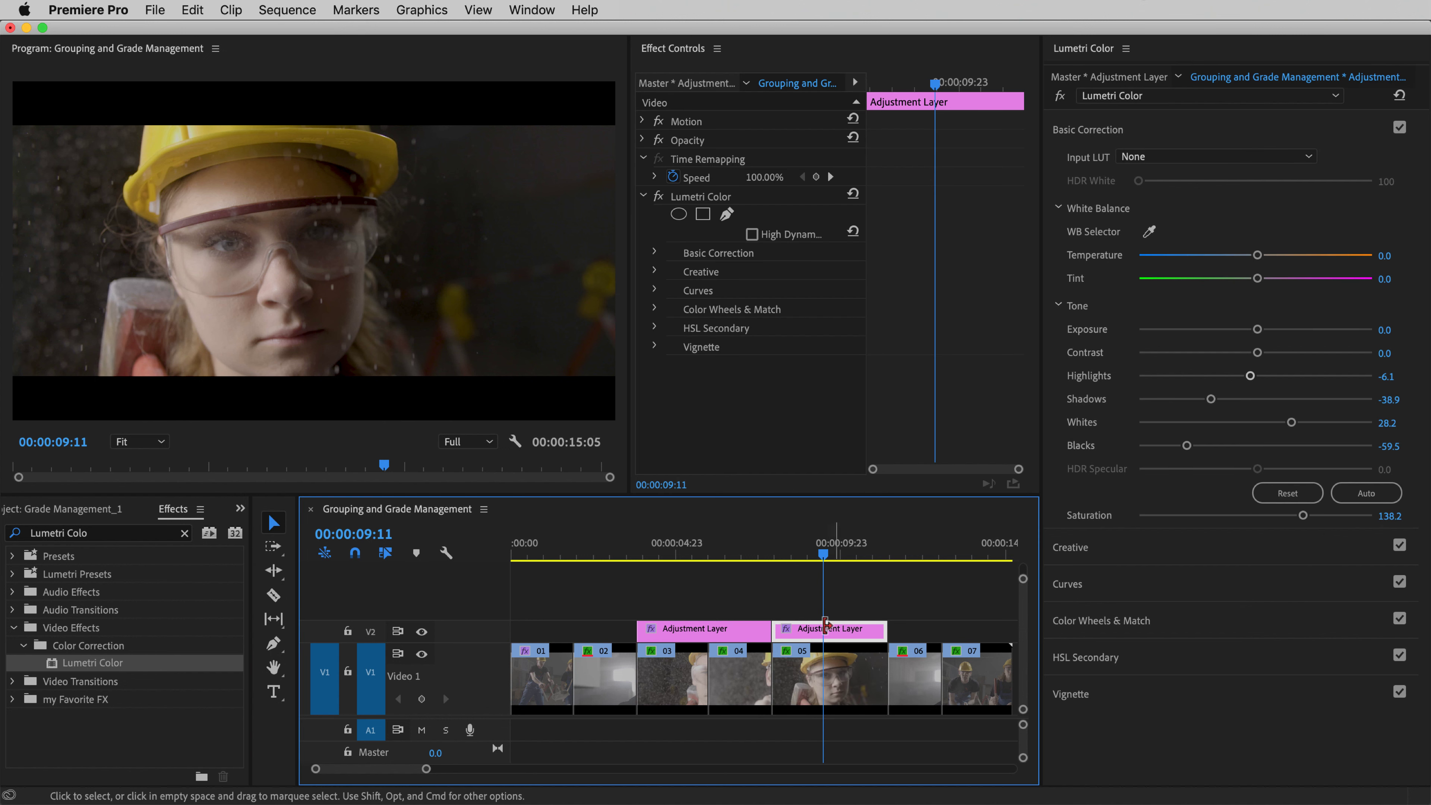
{"action": "left_click_drag", "start_coordinate": [1187, 445], "coordinate": [1191, 447]}
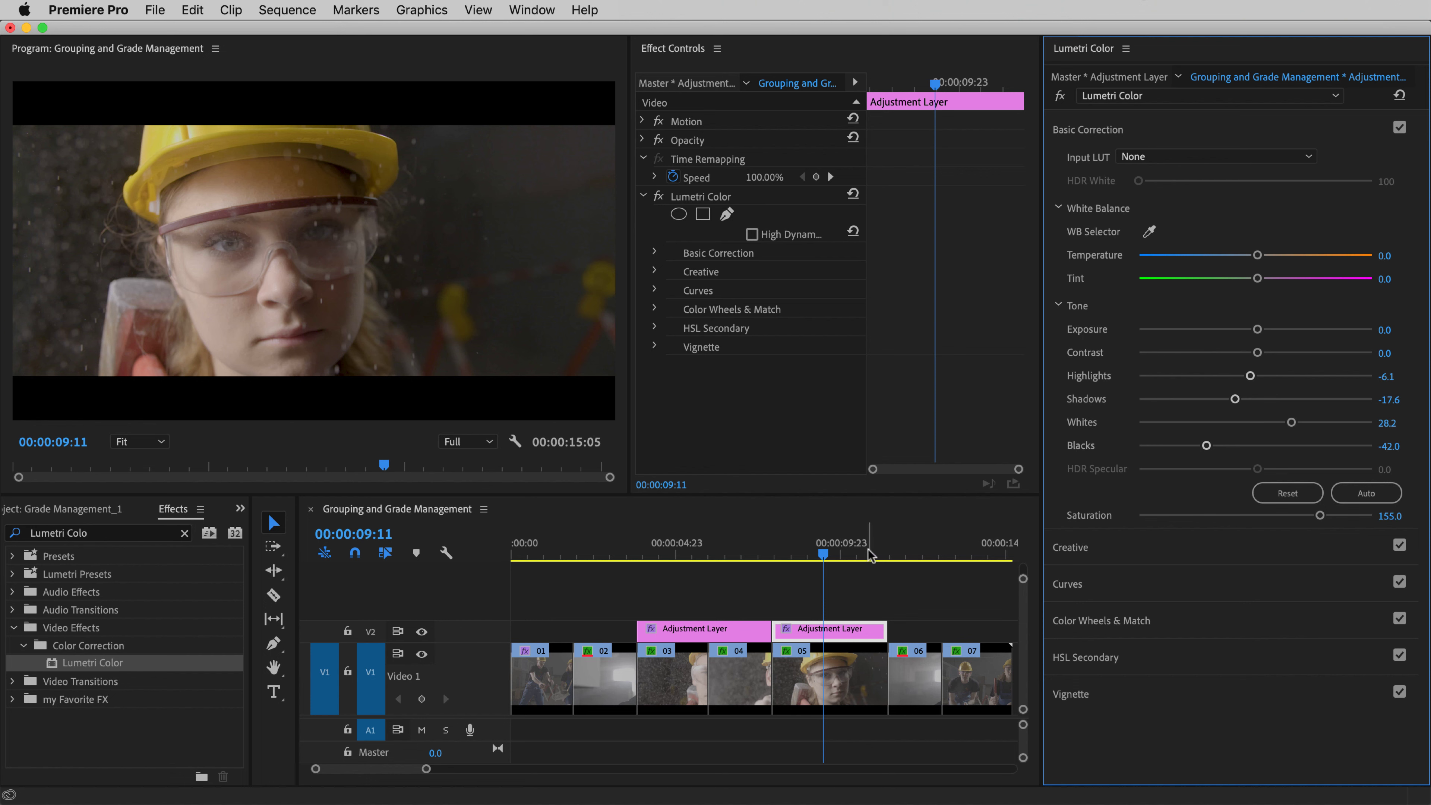
Scrub back to clip 03 and play the sequence to review the grade under the adjustment layers.
{"action": "left_click", "coordinate": [784, 549]}
{"action": "left_click_drag", "start_coordinate": [784, 549], "coordinate": [655, 555]}
{"action": "key", "text": "space"}
{"action": "key", "text": "space"}
{"action": "key", "text": "space"}
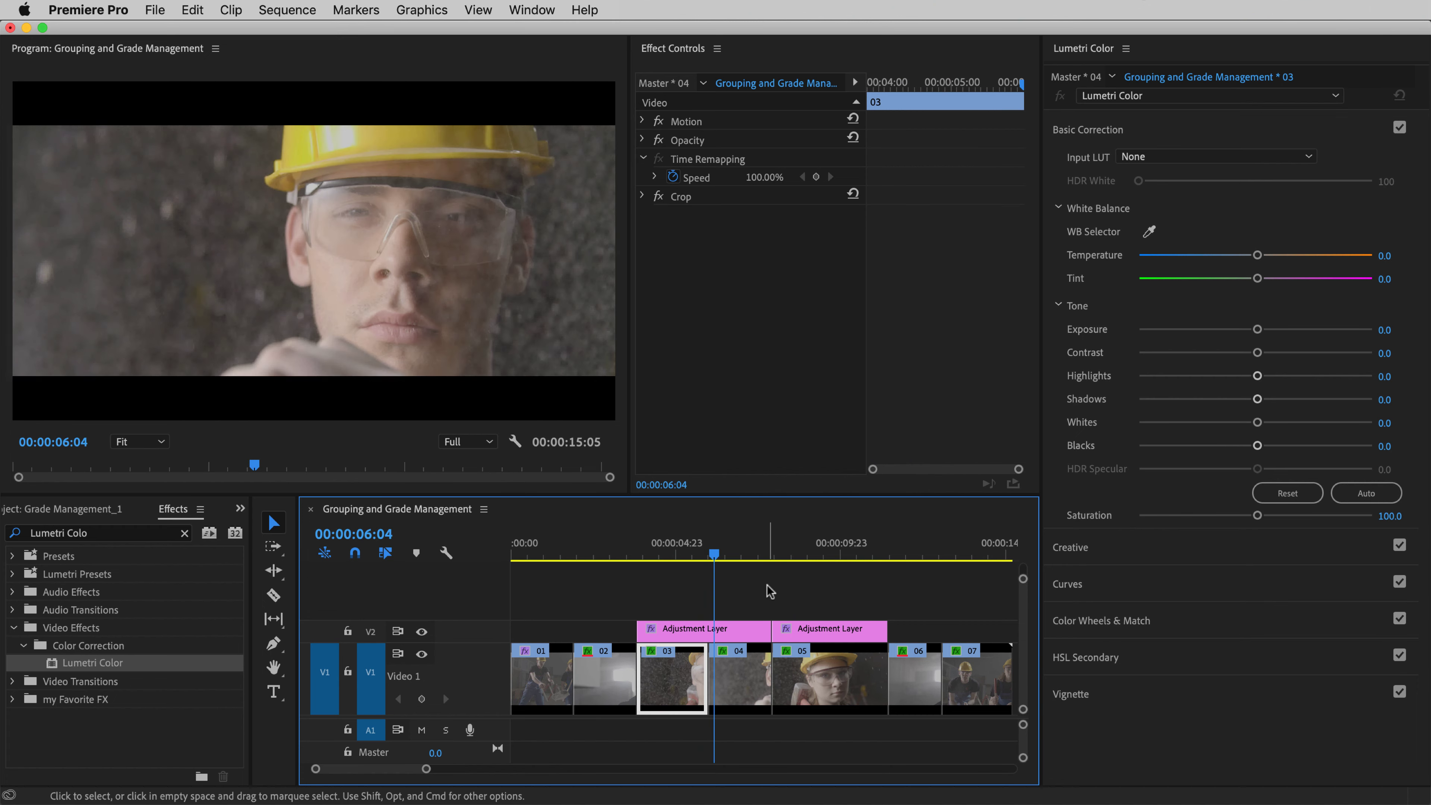